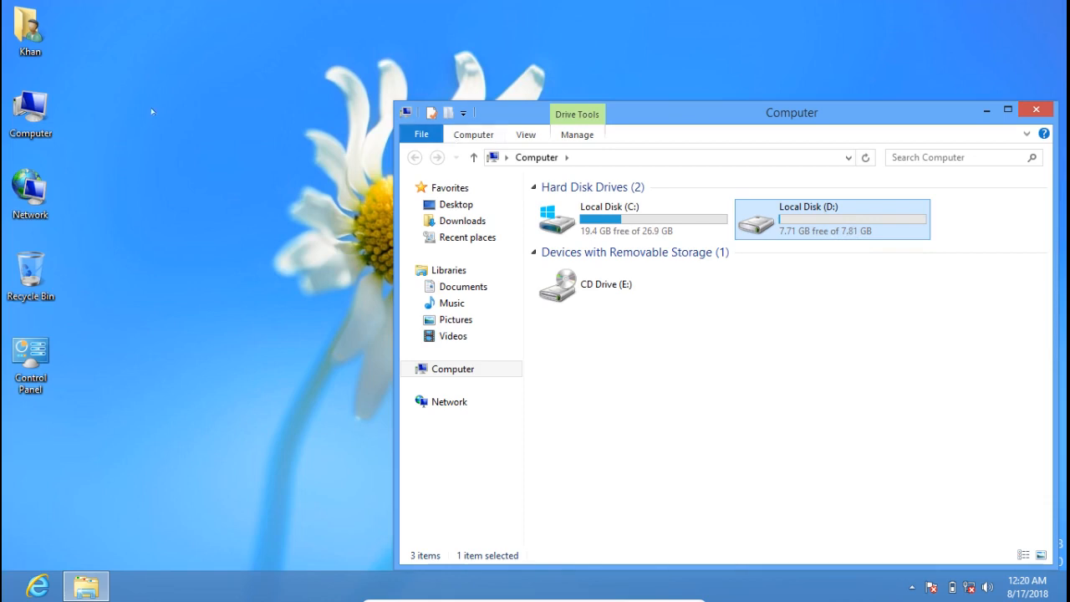
# Step: Open Disk Management in Computer Management and maximize the window
pyautogui.rightClick(43, 108)
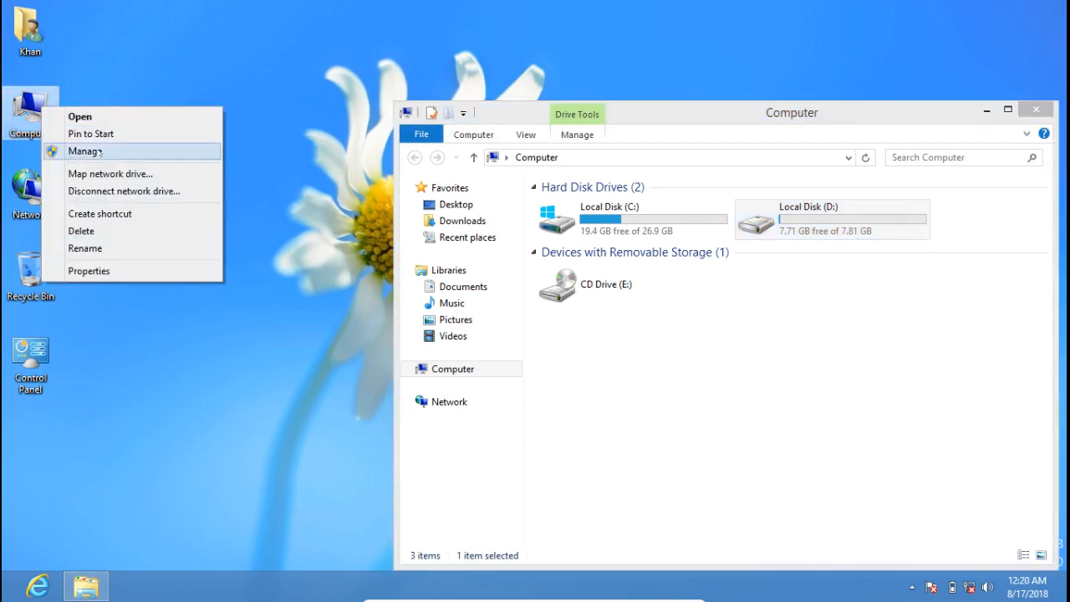
pyautogui.click(85, 152)
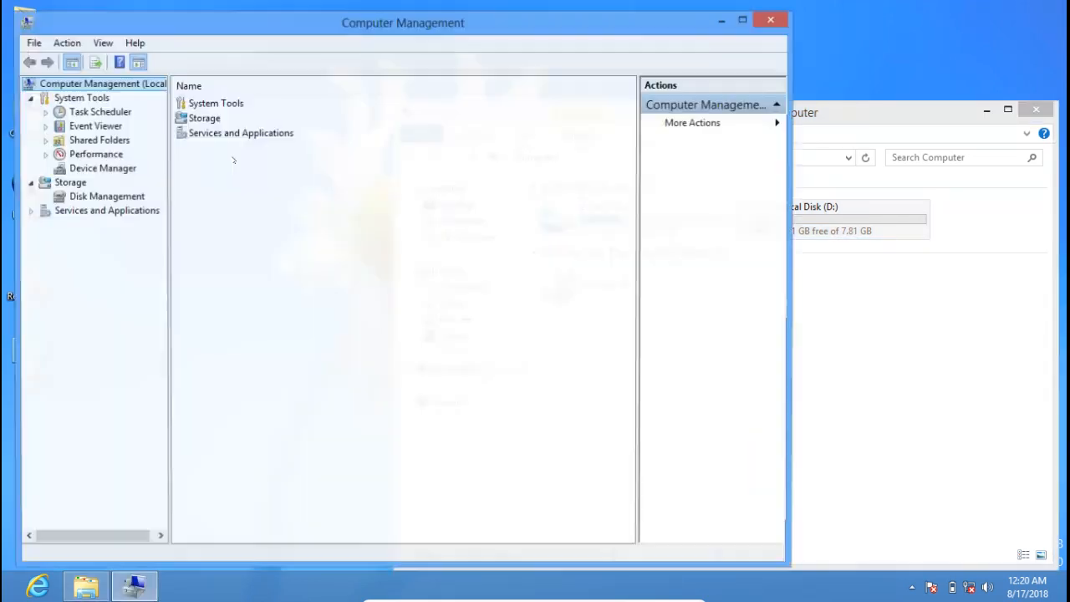
pyautogui.click(102, 168)
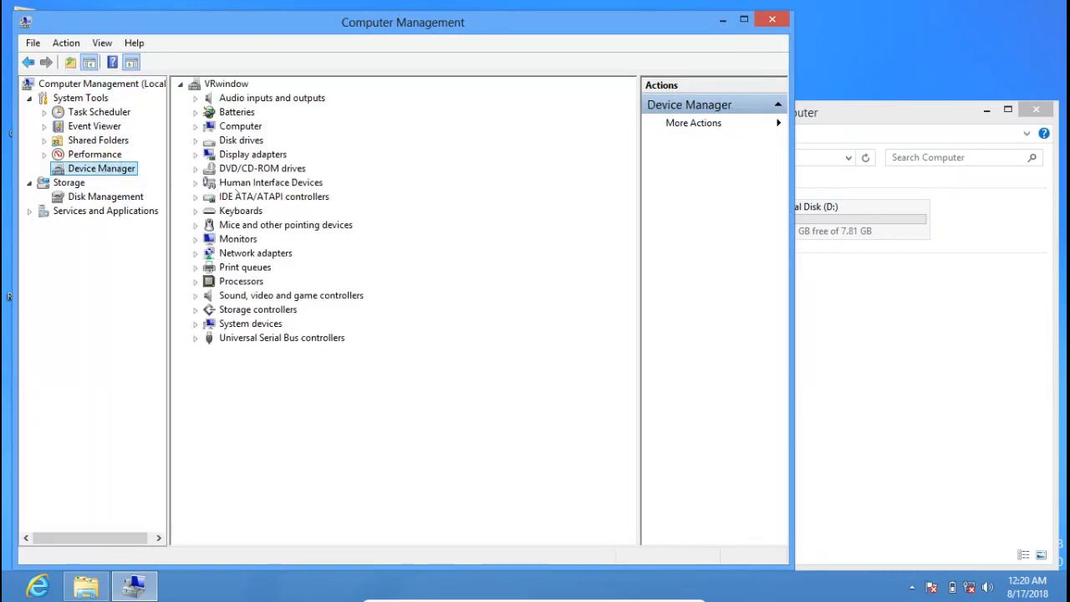
pyautogui.click(81, 196)
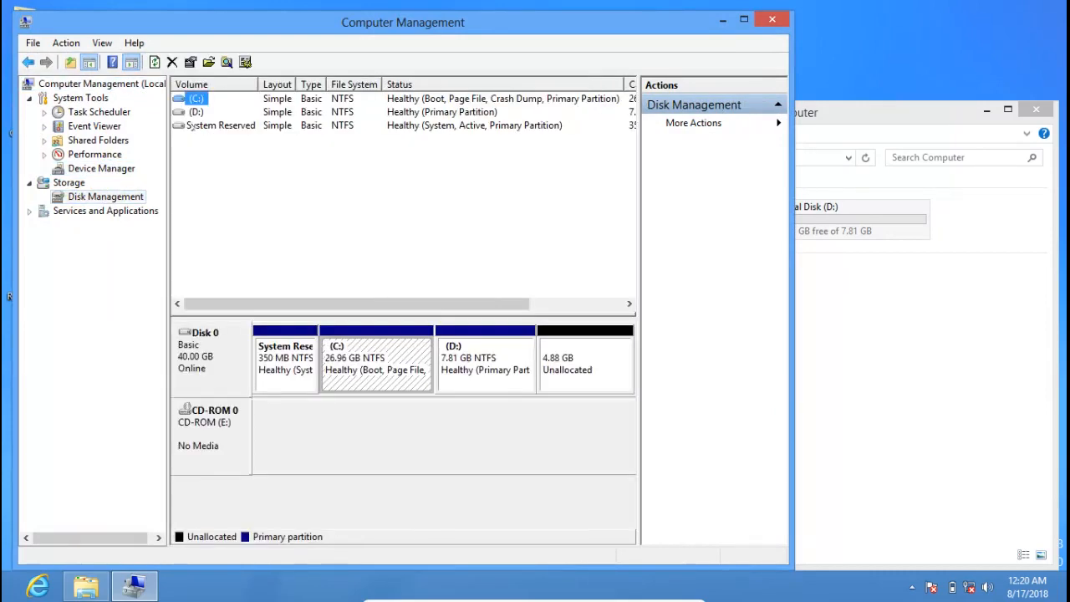
pyautogui.doubleClick(366, 28)
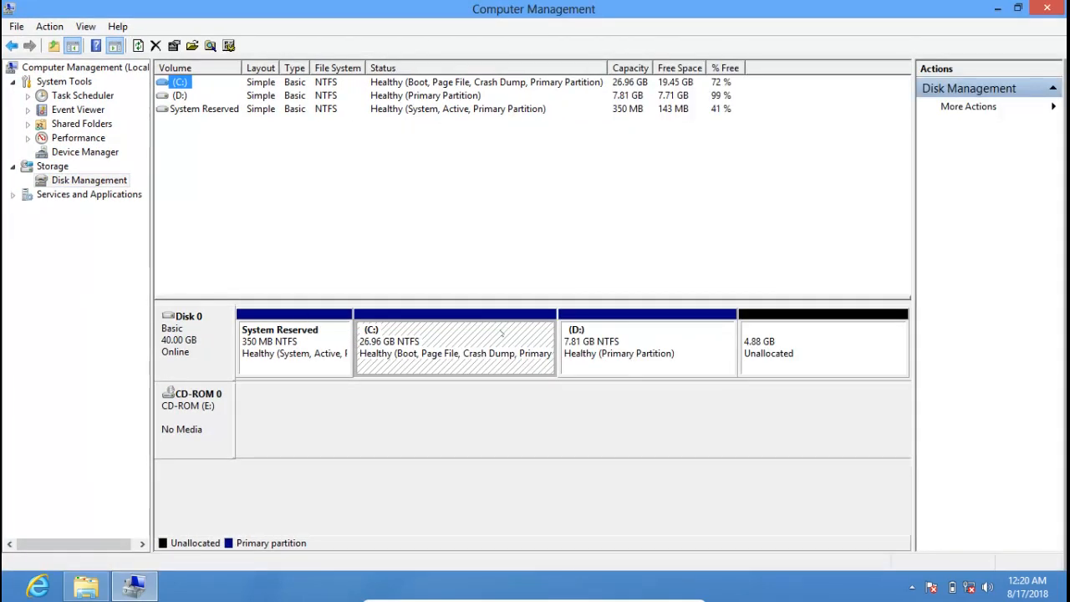
# Step: Extend volume D: by the 4999 MB of unallocated space on Disk 0
pyautogui.click(769, 330)
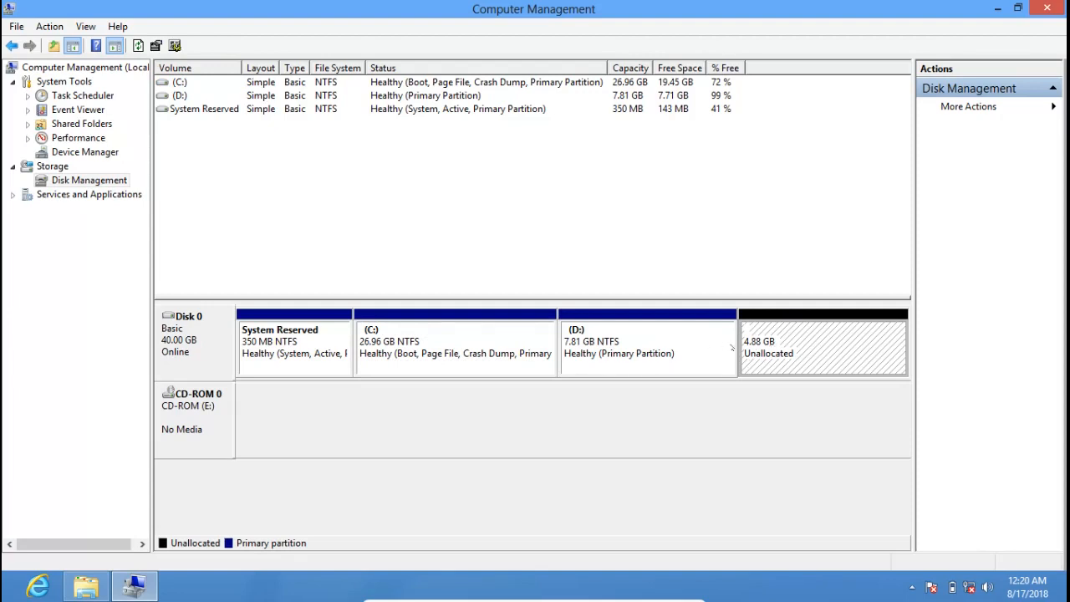
pyautogui.click(699, 337)
pyautogui.rightClick(700, 337)
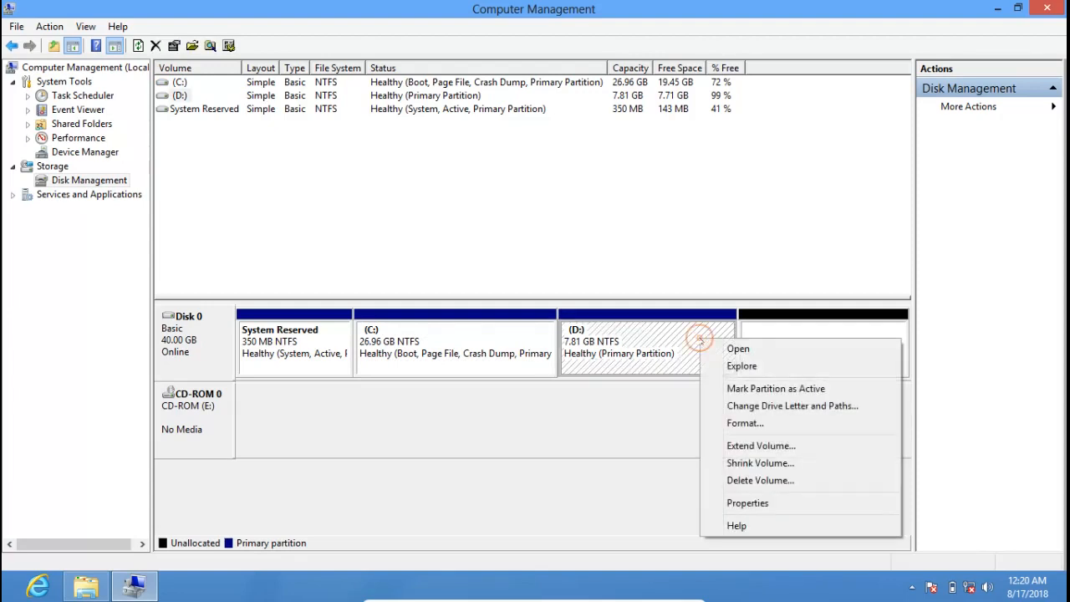
pyautogui.click(734, 447)
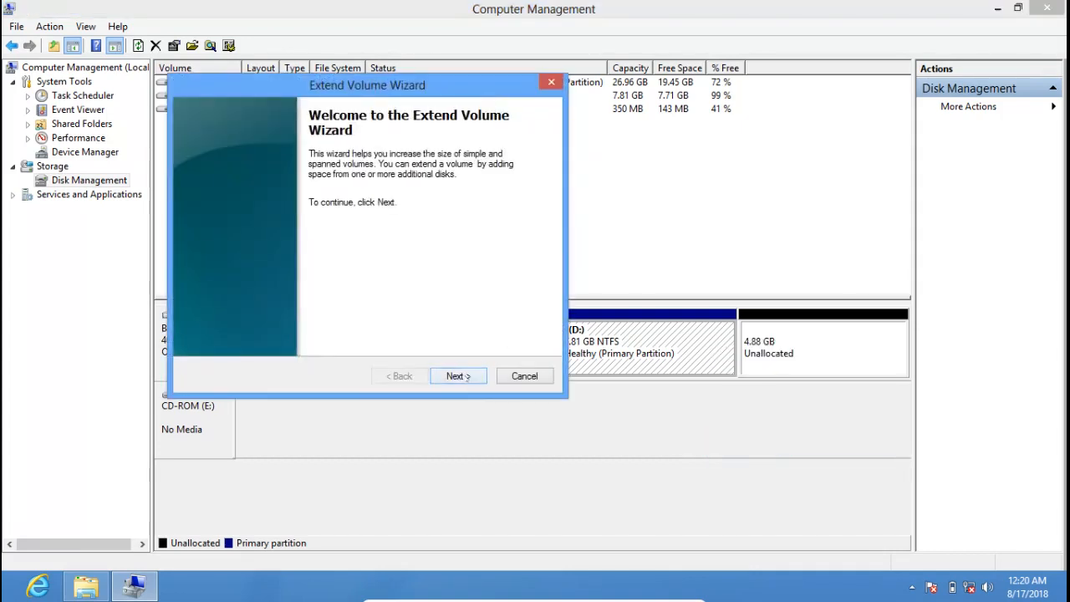
pyautogui.click(468, 377)
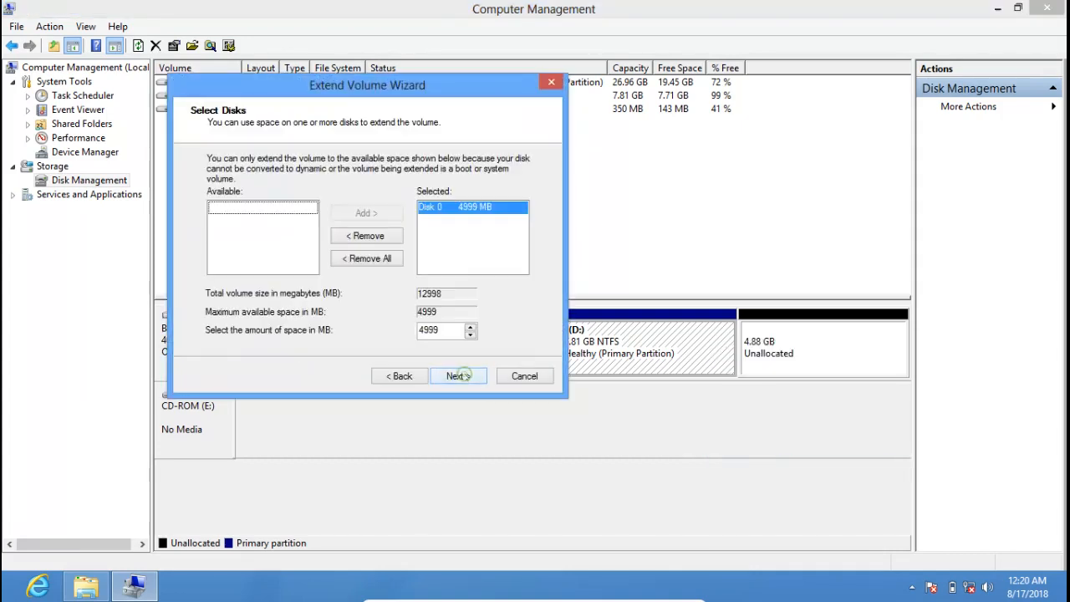
pyautogui.click(436, 209)
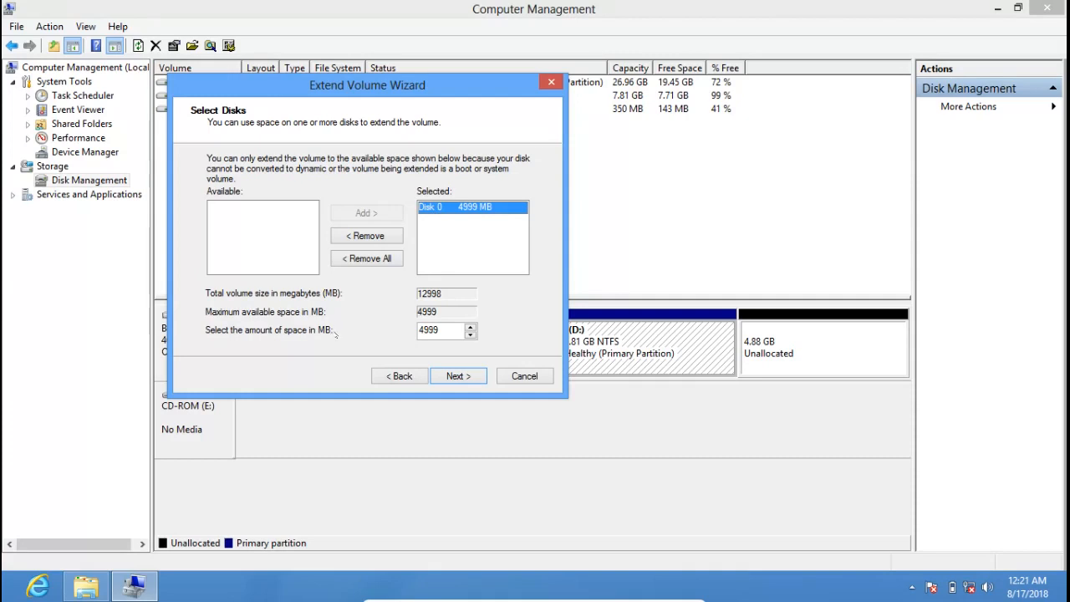
pyautogui.moveTo(440, 330); pyautogui.dragTo(417, 331)
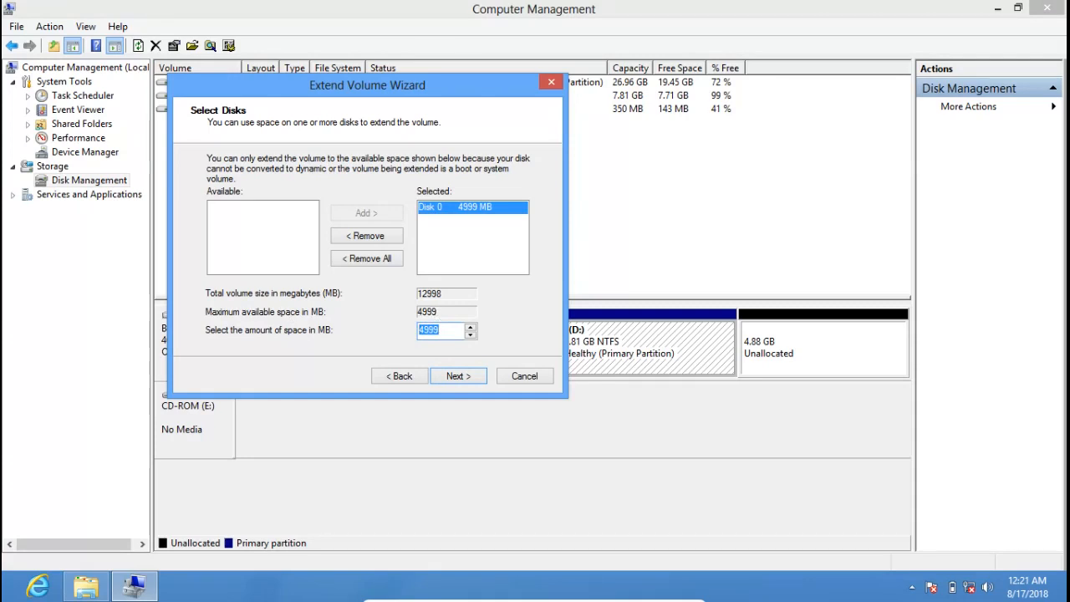
pyautogui.click(458, 377)
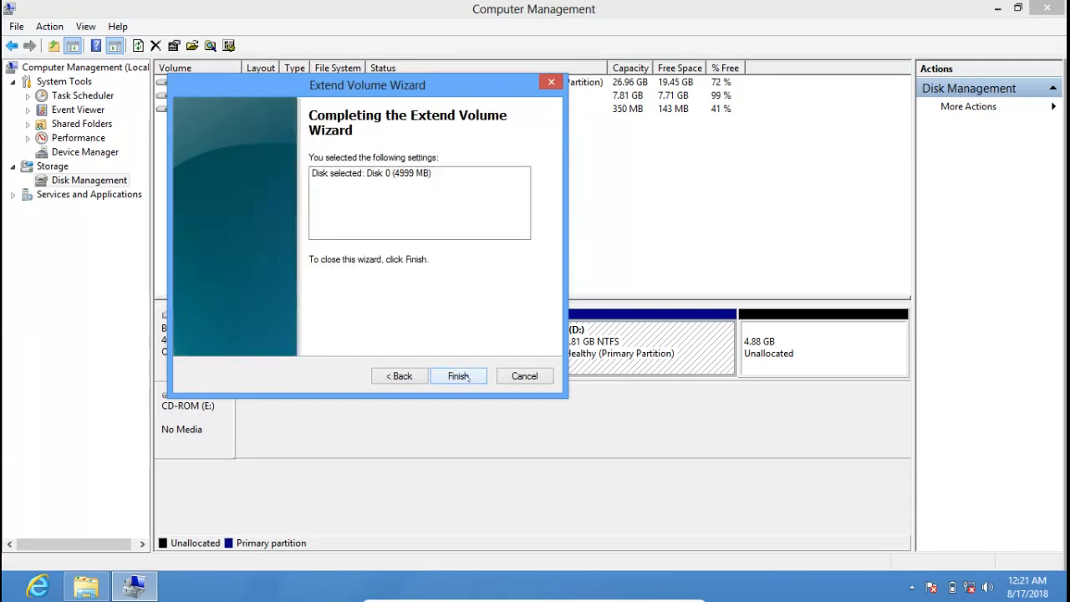
pyautogui.click(465, 377)
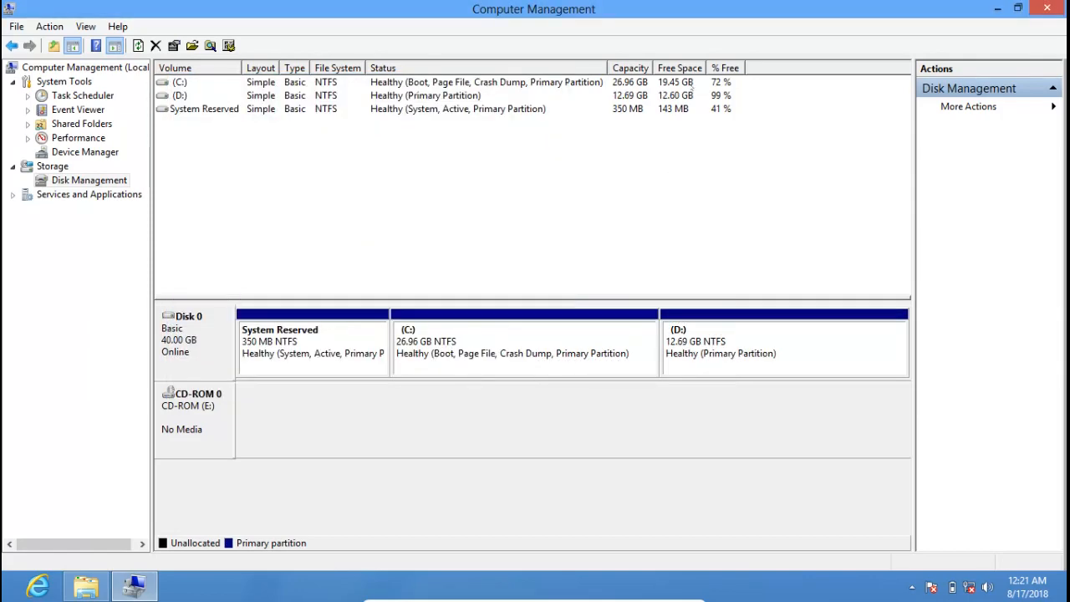
# Step: Switch to the File Explorer window and check the size of Local Disk (D:), opening the drive and returning to Computer
pyautogui.moveTo(595, 9); pyautogui.dragTo(677, 246)
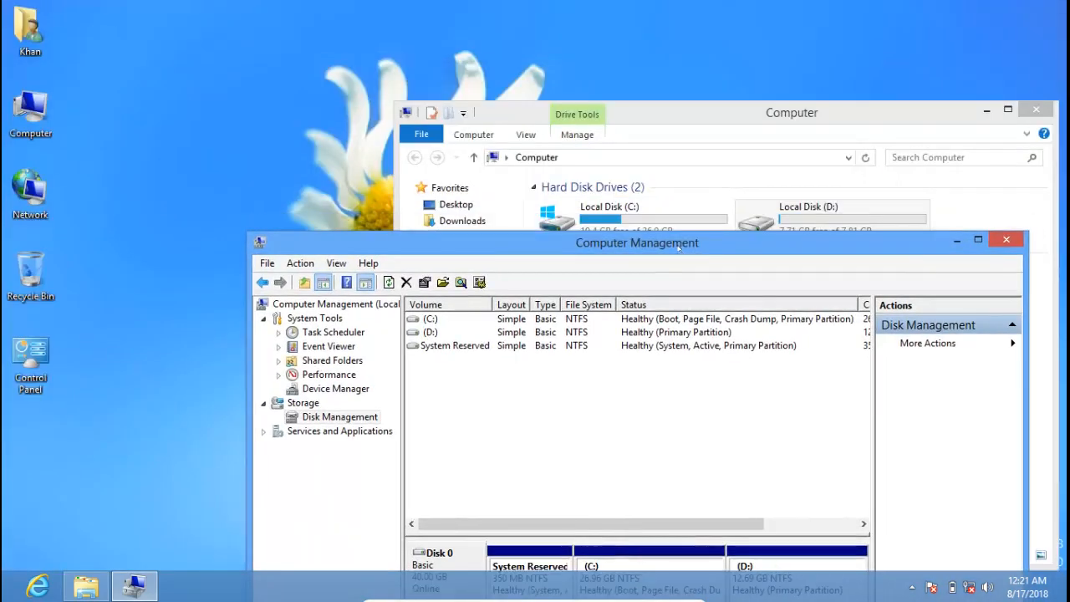
pyautogui.moveTo(682, 114); pyautogui.dragTo(560, 62)
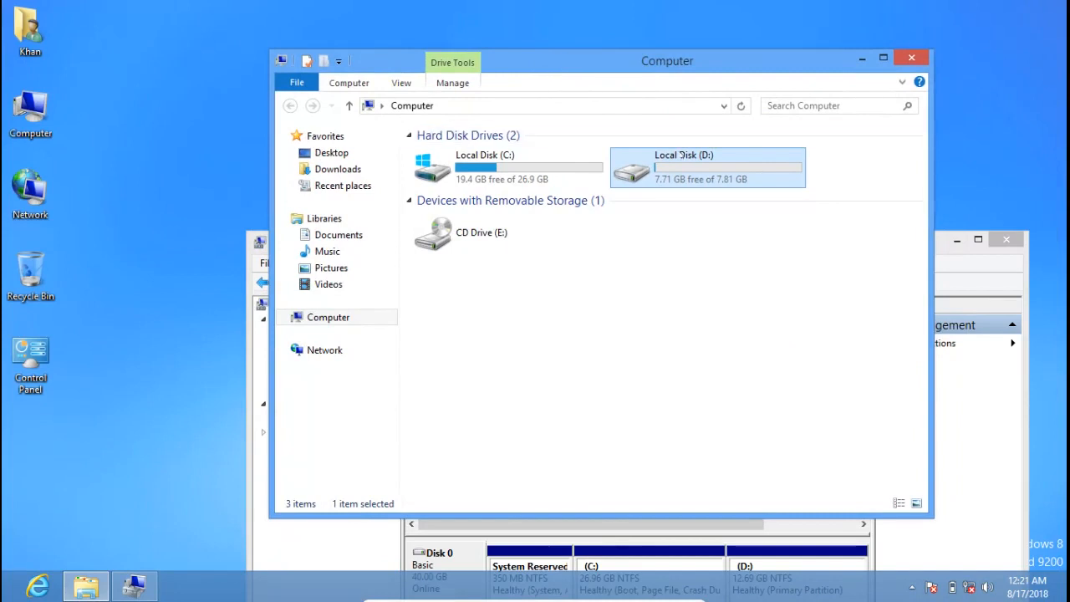
pyautogui.doubleClick(723, 182)
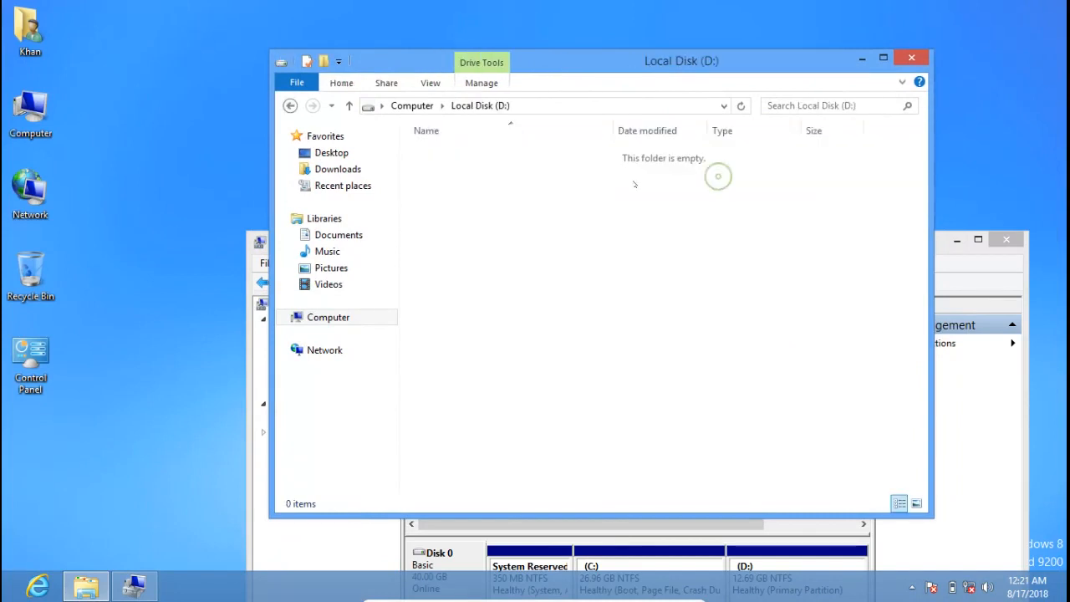
pyautogui.click(290, 106)
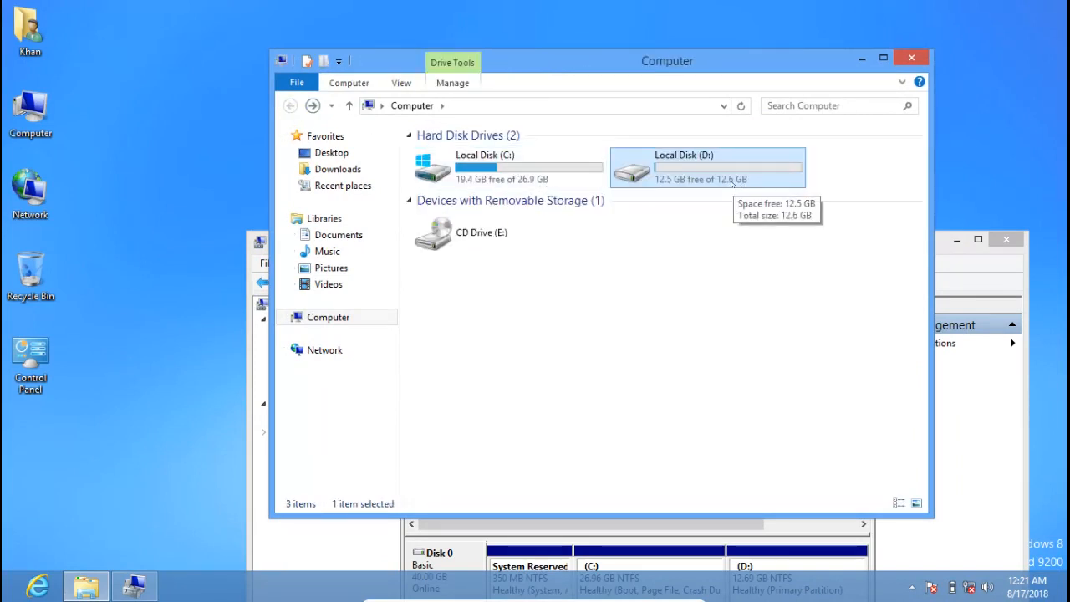
# Step: Open Local Disk (D:) in File Explorer and create a new folder with the default name
pyautogui.moveTo(731, 69); pyautogui.dragTo(620, 2)
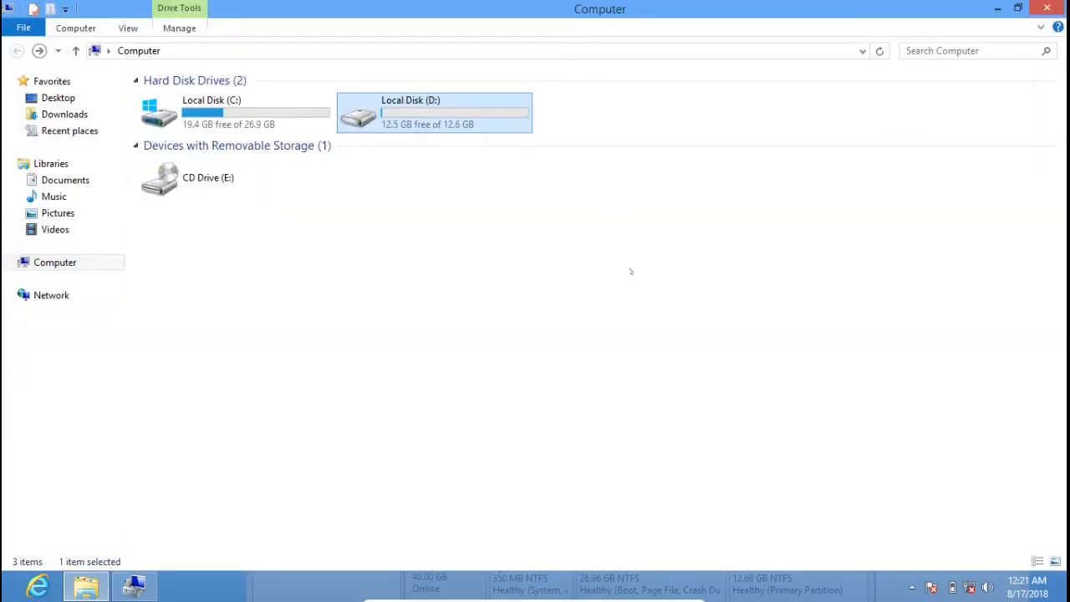
pyautogui.doubleClick(726, 15)
pyautogui.doubleClick(721, 132)
pyautogui.rightClick(508, 174)
pyautogui.moveTo(609, 348)
pyautogui.click(697, 344)
pyautogui.click(604, 224)
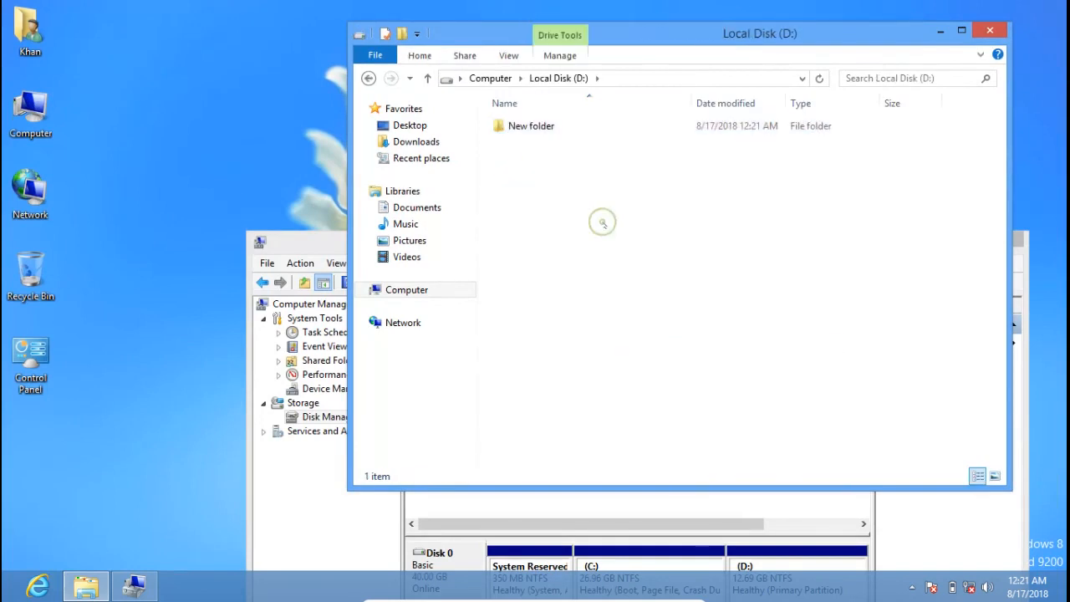
# Step: Return to Disk Management and shrink volume D: by 5000 MB
pyautogui.click(594, 510)
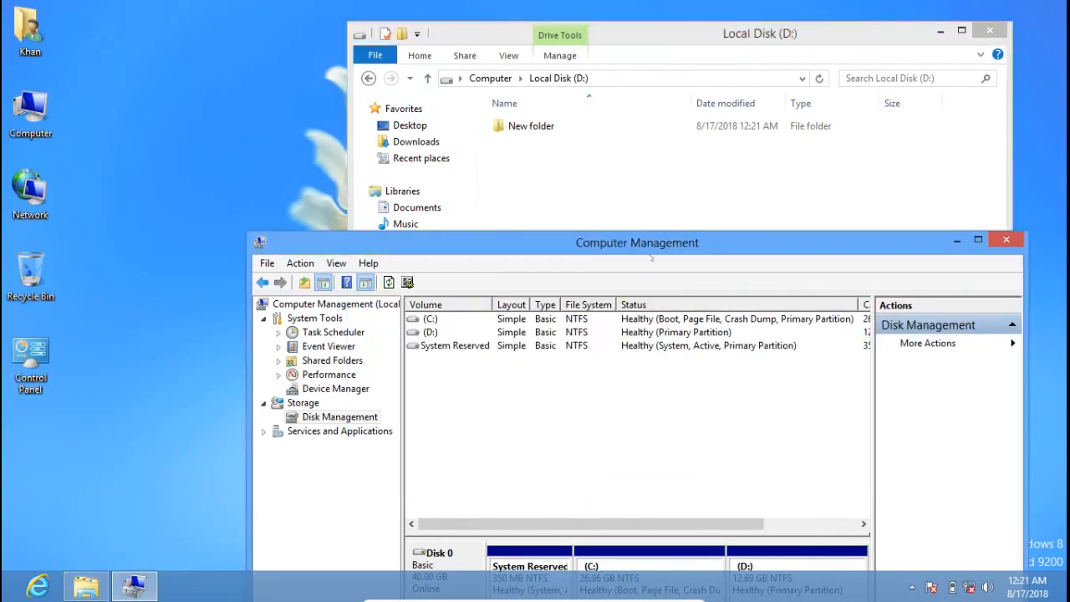
pyautogui.moveTo(600, 244); pyautogui.dragTo(452, 27)
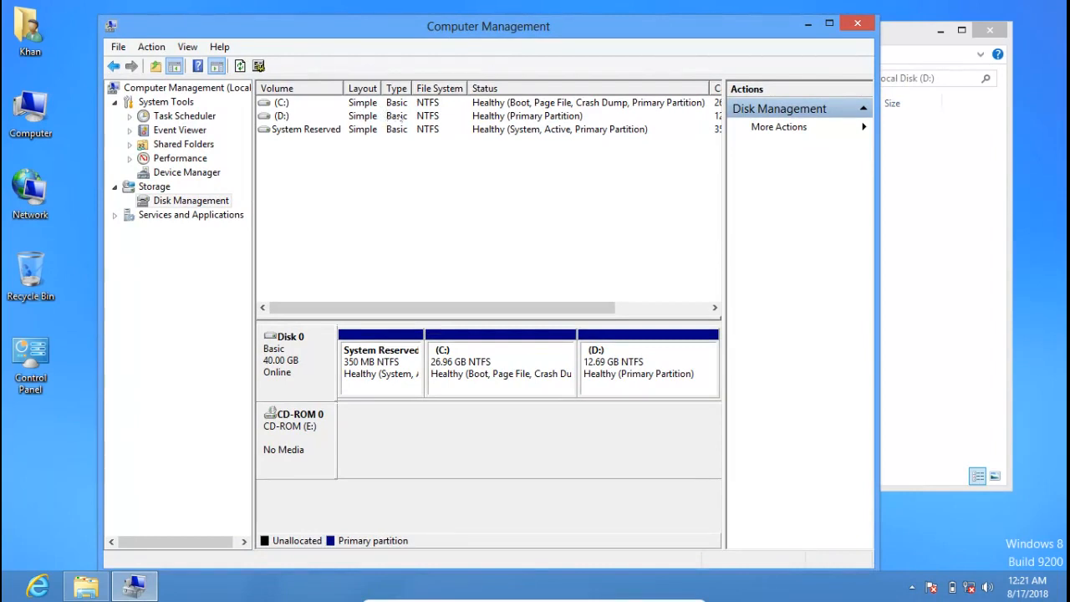
pyautogui.click(282, 116)
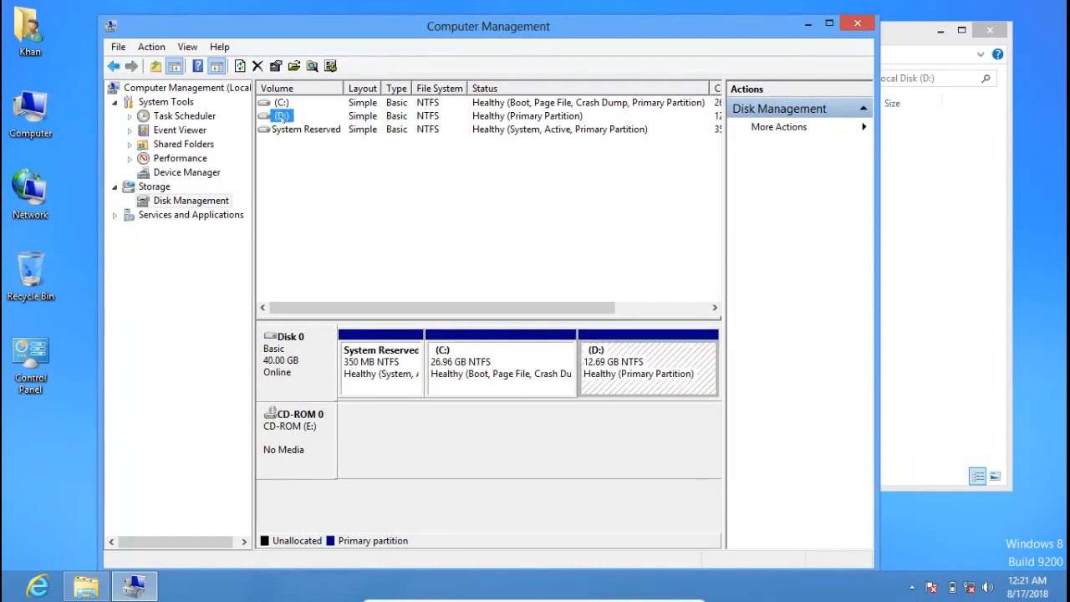
pyautogui.rightClick(608, 360)
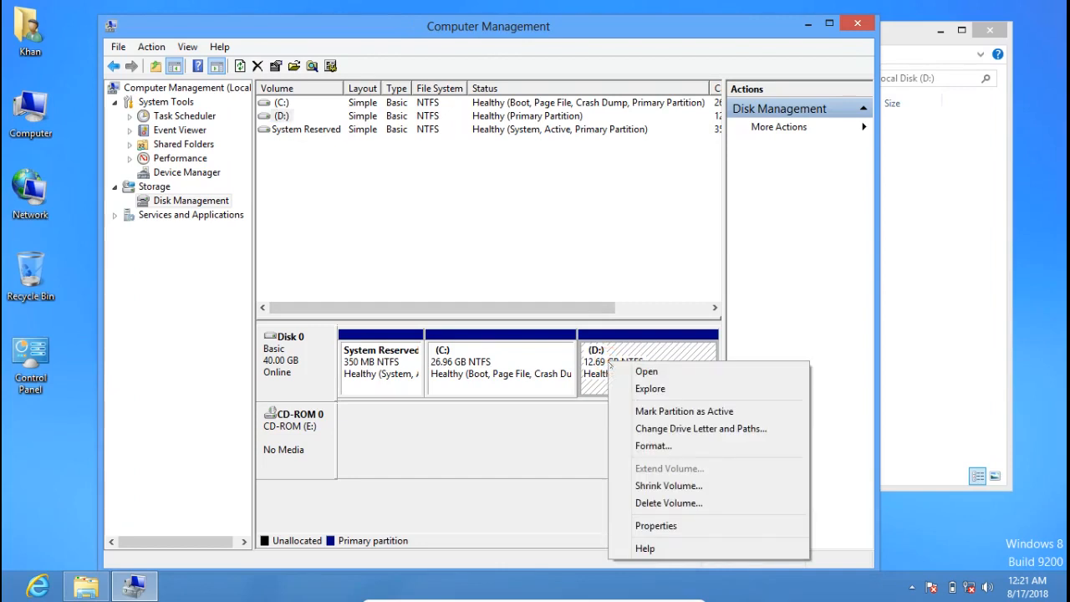
pyautogui.click(668, 486)
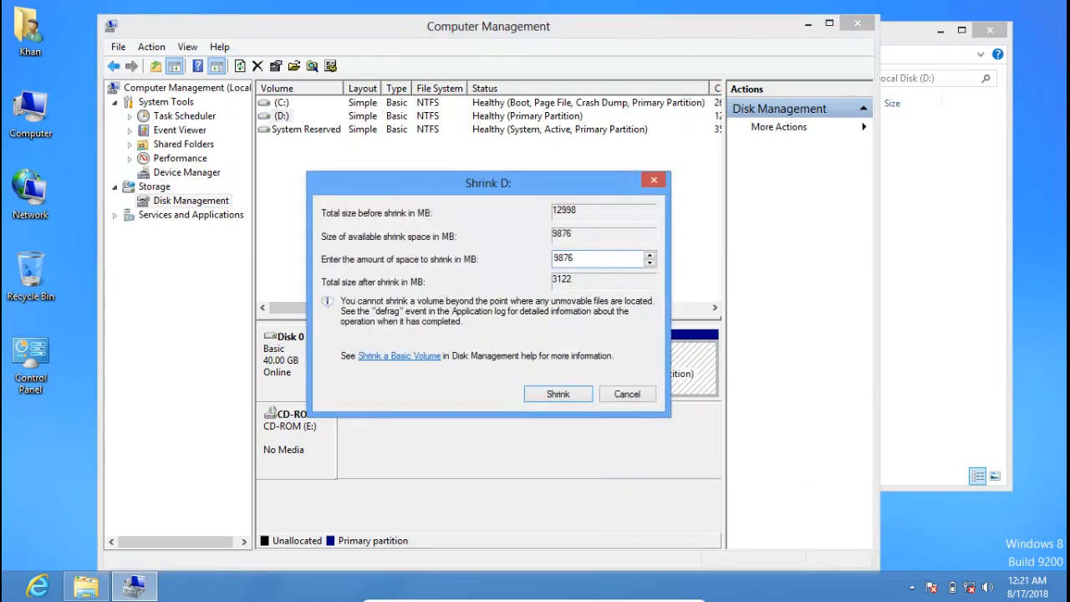
pyautogui.write('5000')
pyautogui.click(558, 393)
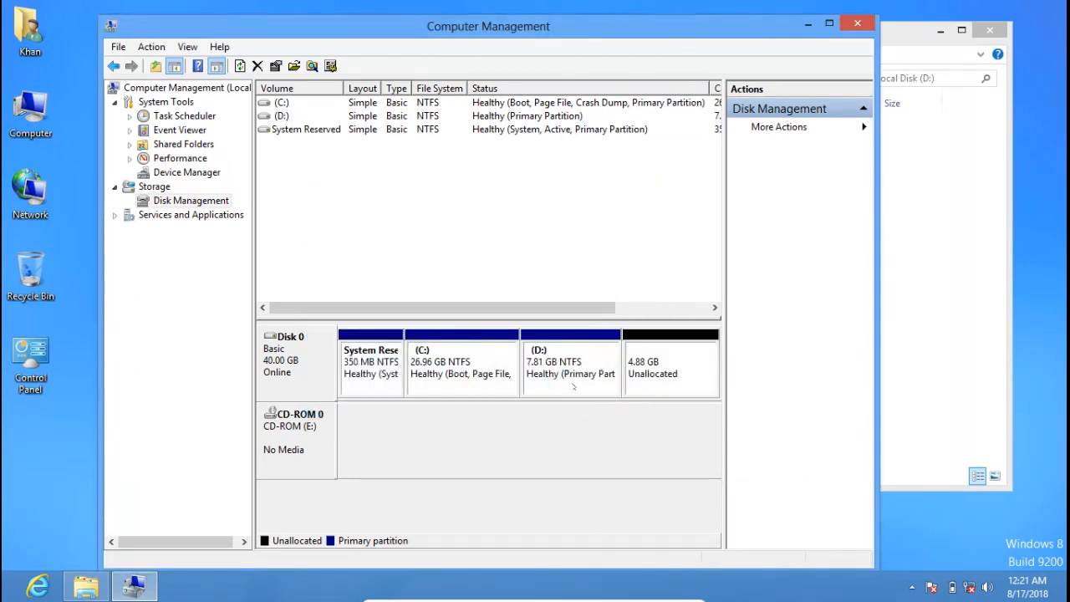
# Step: Check the size and contents of Local Disk (D:) in File Explorer
pyautogui.click(888, 255)
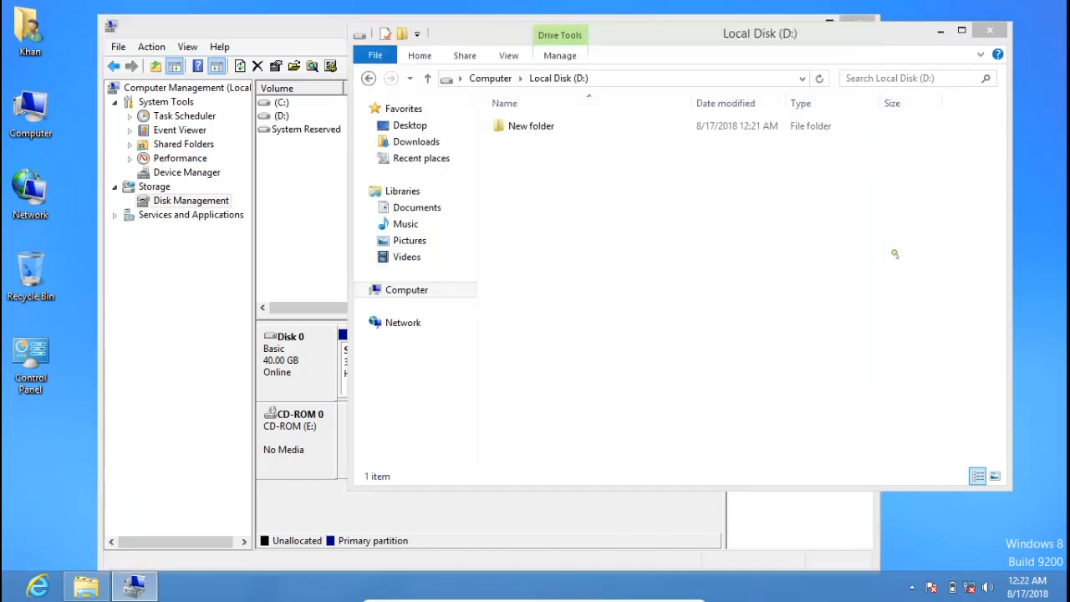
pyautogui.click(368, 78)
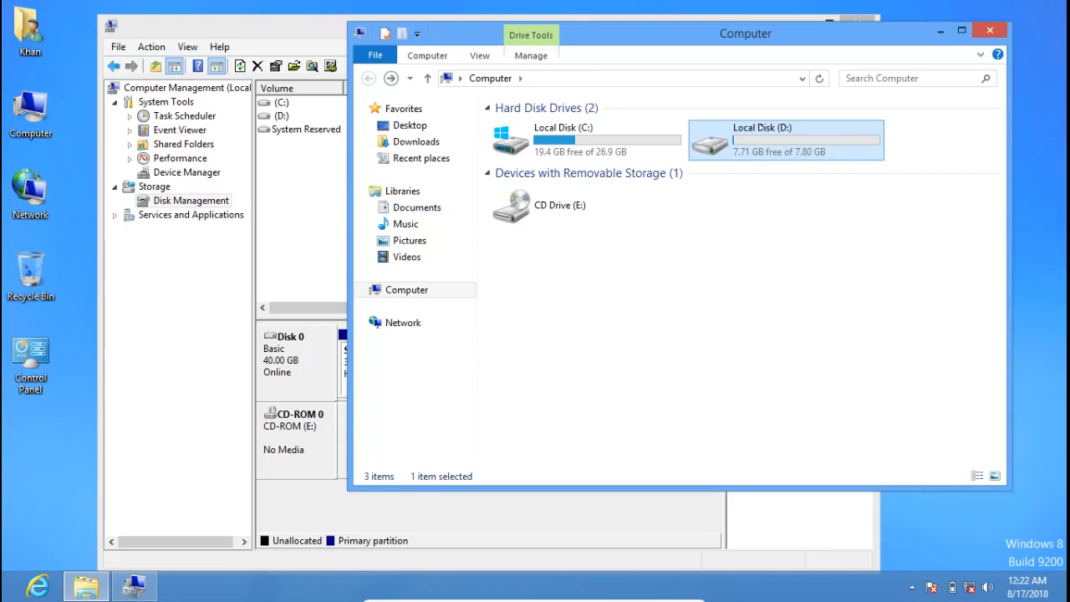
pyautogui.doubleClick(799, 152)
pyautogui.click(368, 78)
# Step: Create a 5000 MB simple volume in Disk 0's unallocated space with drive letter F, quick-formatted as NTFS and labelled New Volume
pyautogui.click(546, 503)
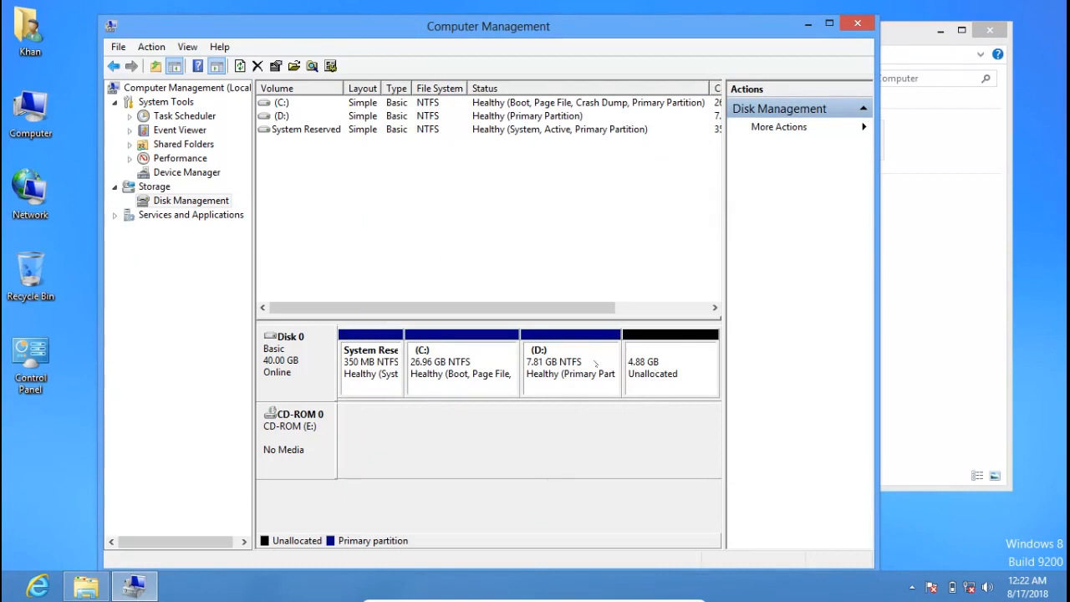
pyautogui.rightClick(639, 361)
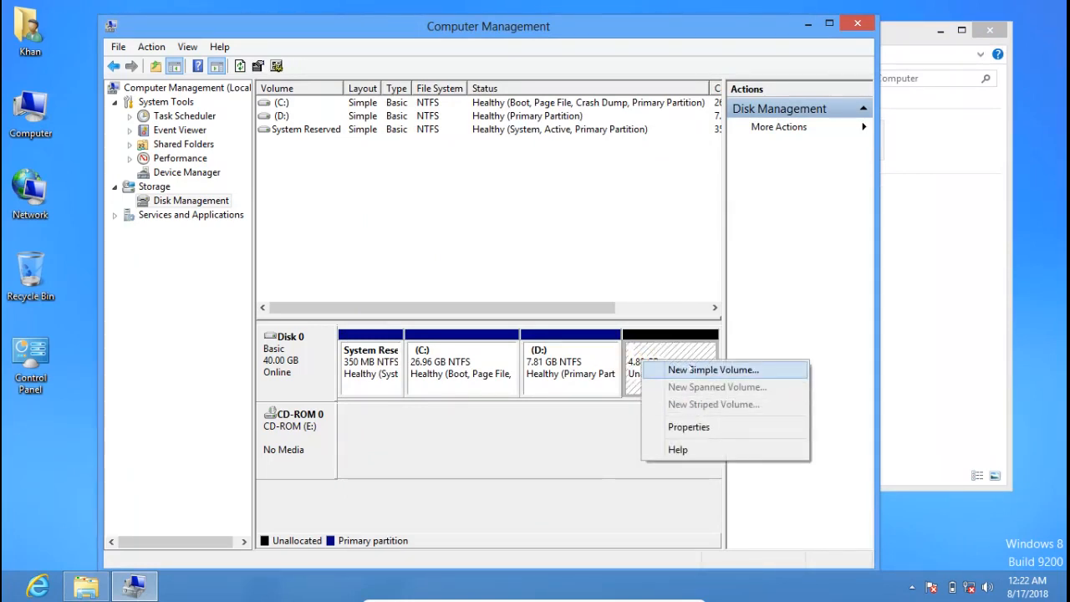
pyautogui.click(715, 372)
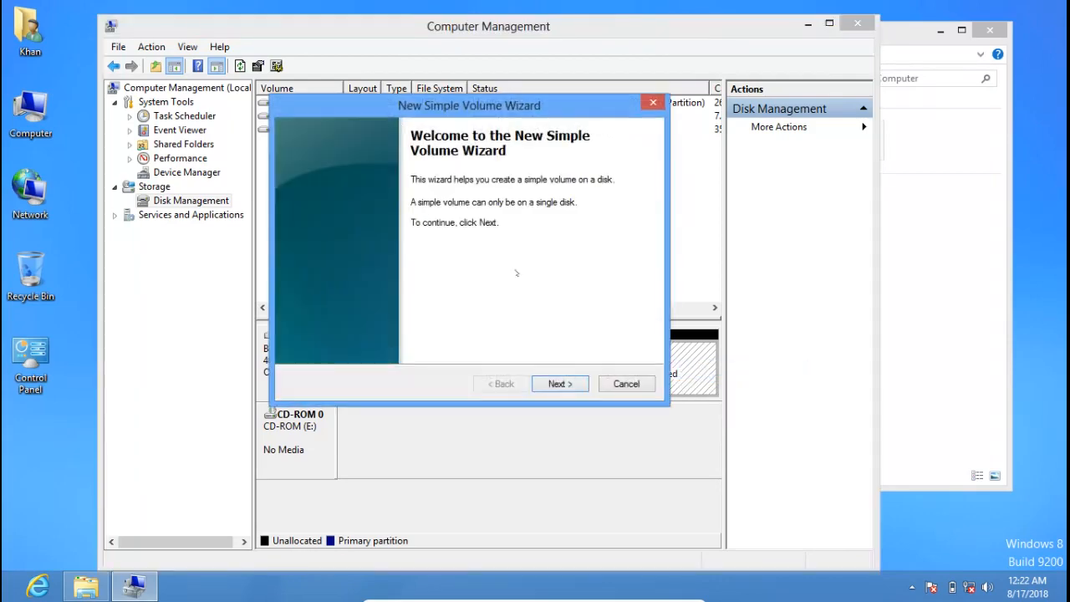
pyautogui.click(556, 384)
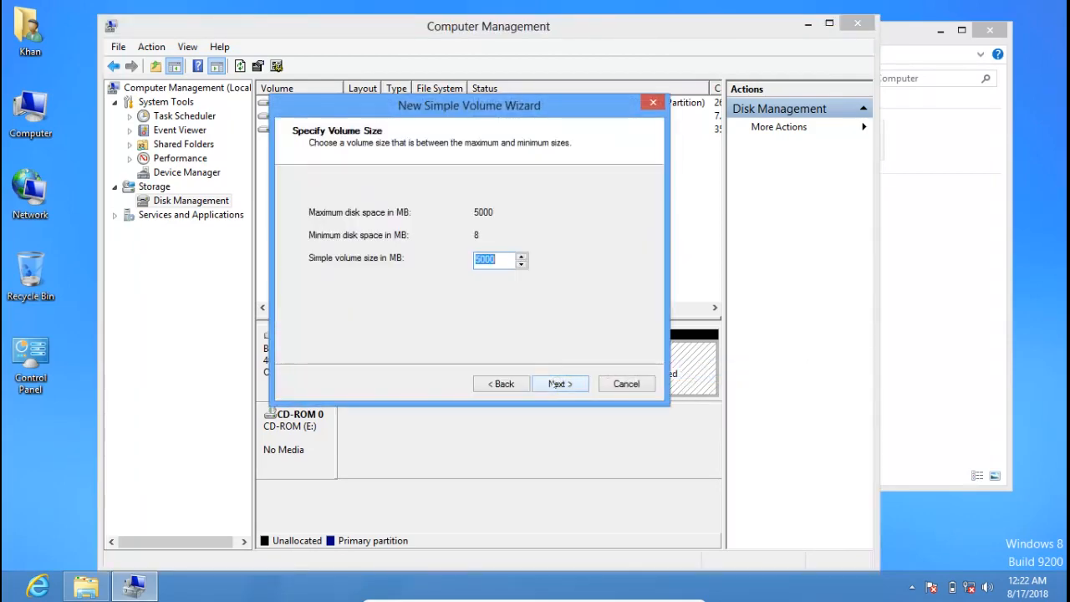
pyautogui.click(556, 384)
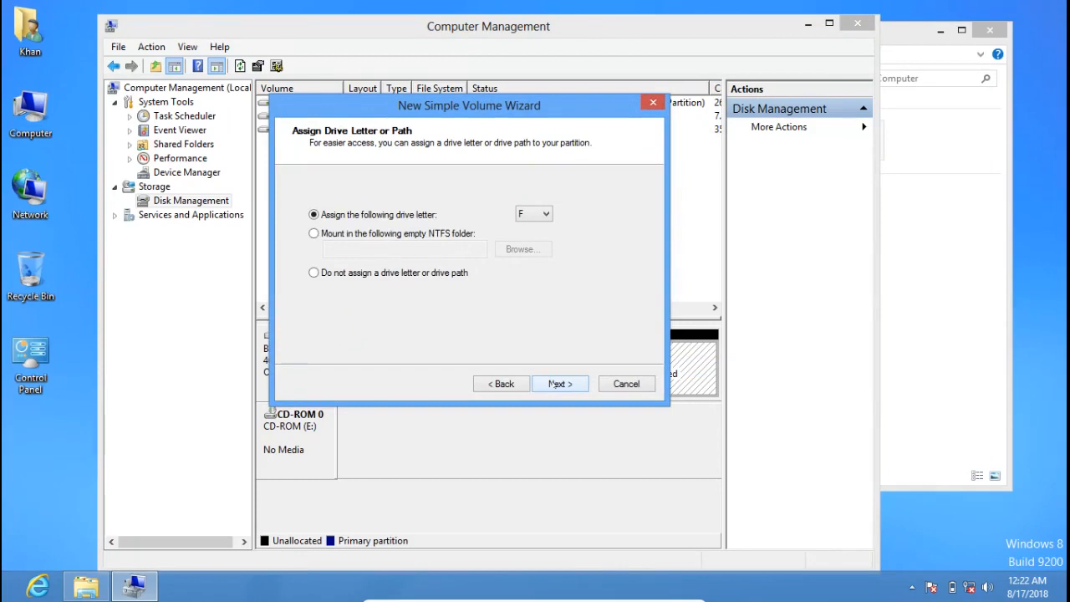
pyautogui.click(556, 383)
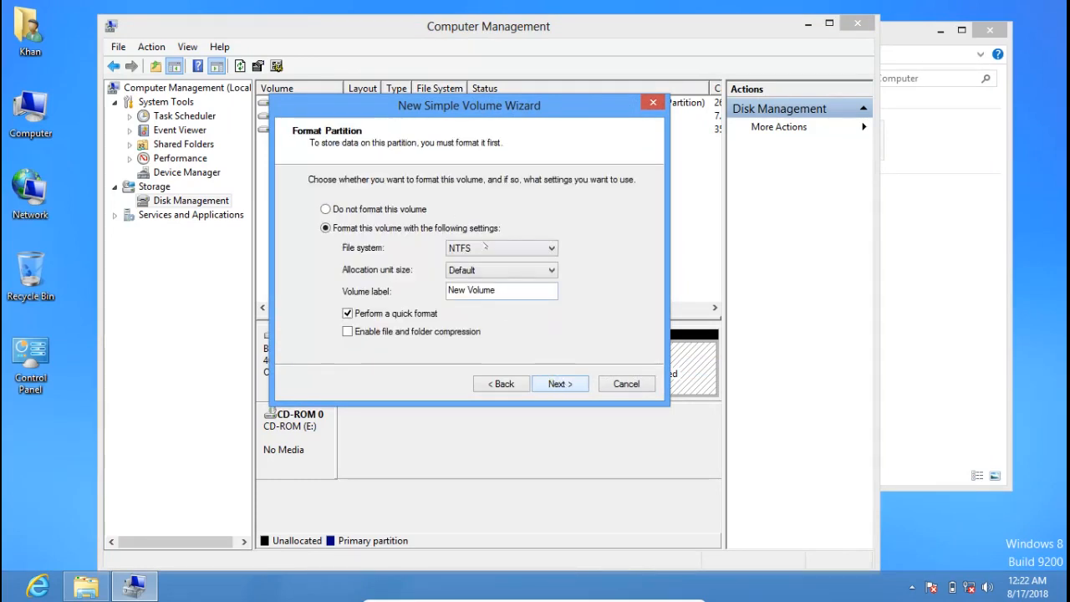
pyautogui.click(563, 384)
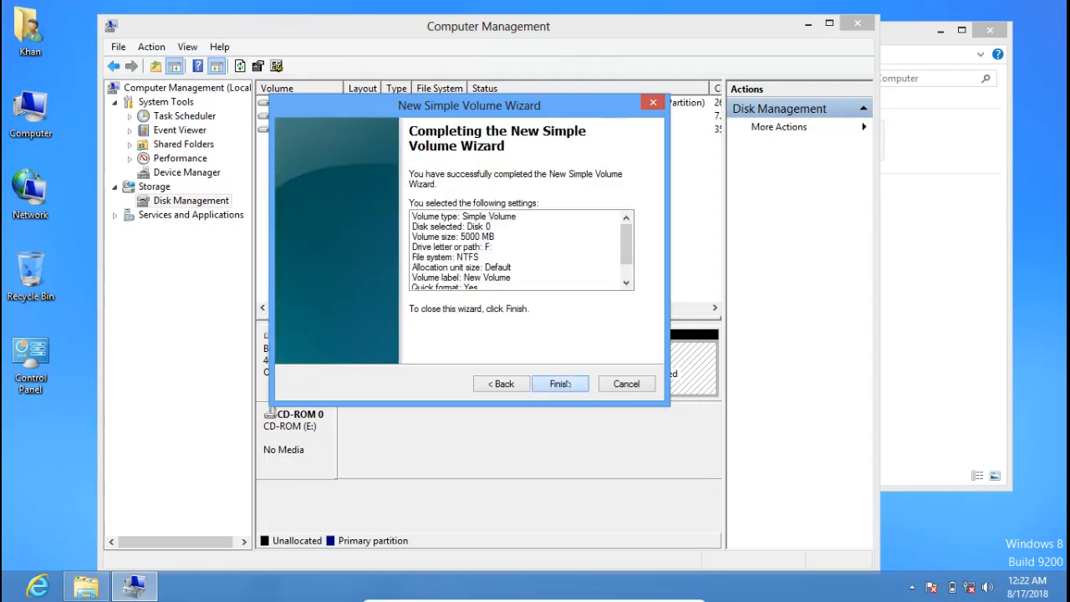
pyautogui.click(560, 384)
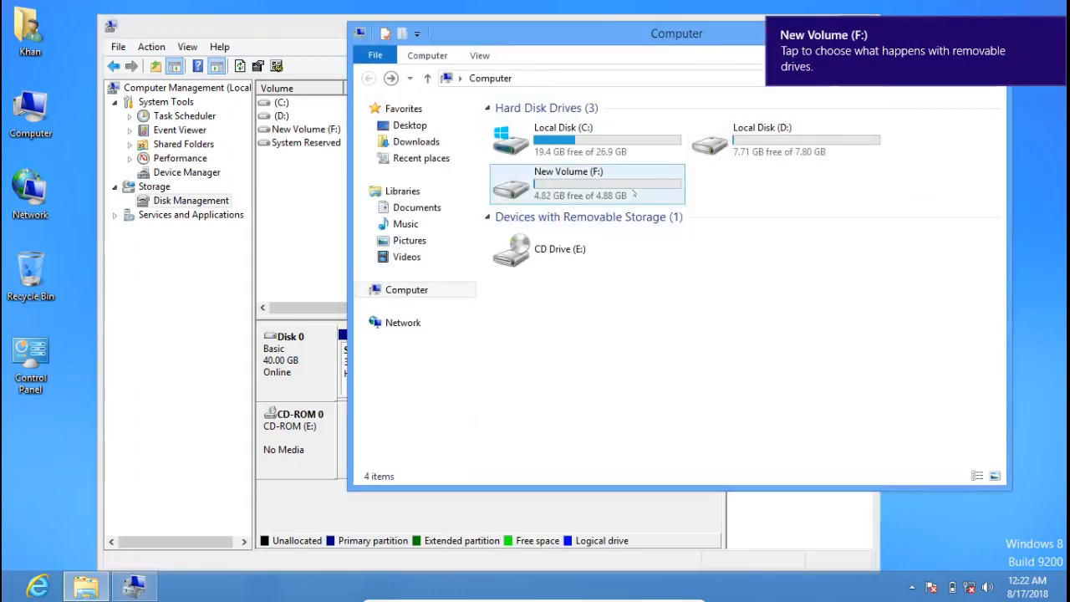
# Step: Check the contents of New Volume (F:) in File Explorer and return to Disk Management
pyautogui.doubleClick(632, 190)
pyautogui.click(369, 78)
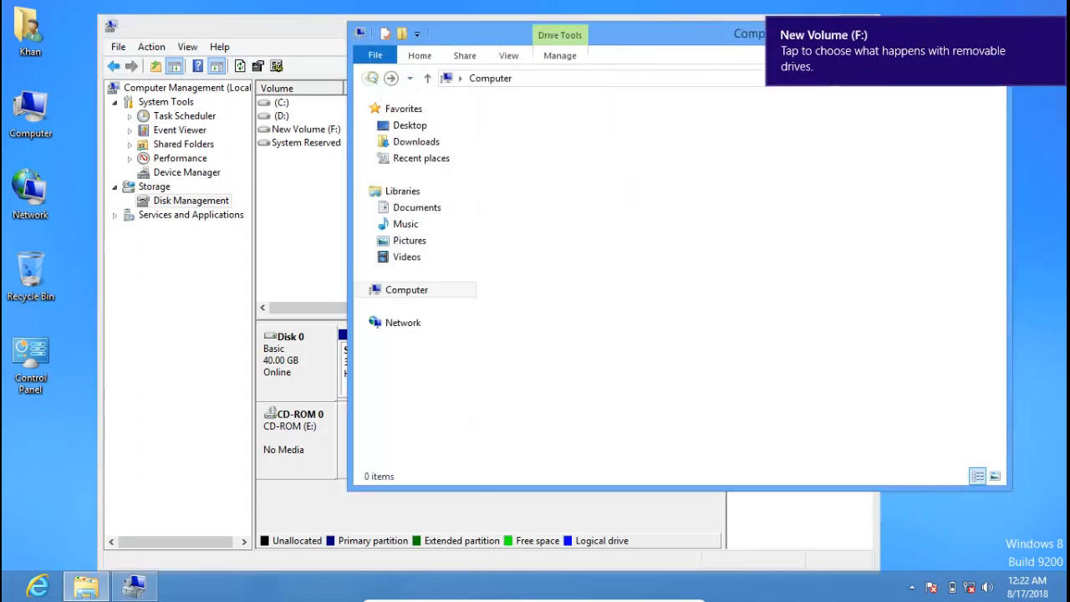
pyautogui.click(283, 249)
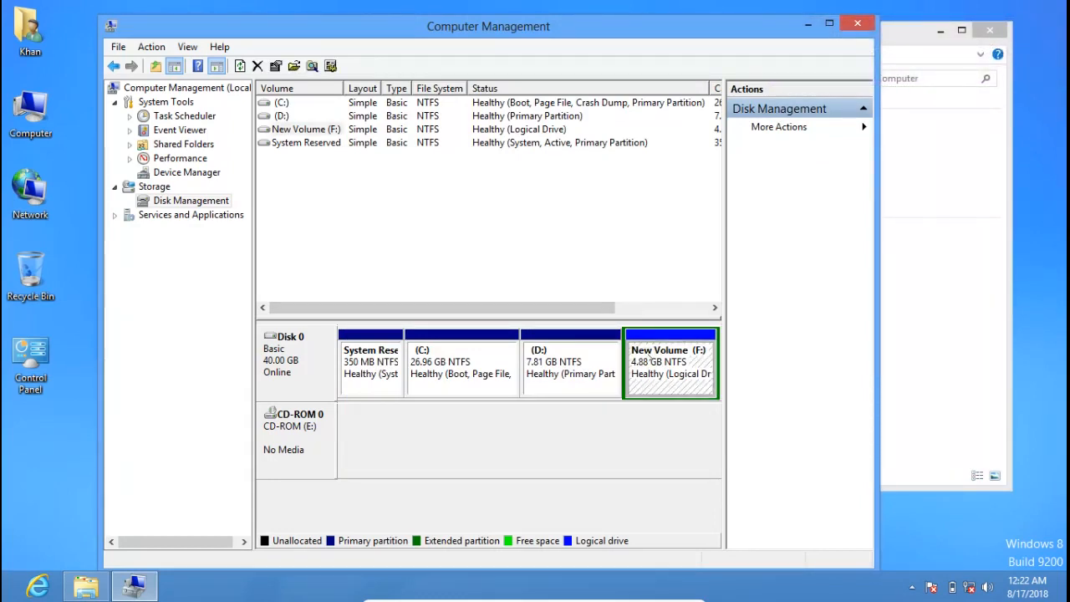
# Step: Delete the New Volume (F:) logical drive from Disk 0 and accept erasing its data
pyautogui.rightClick(649, 354)
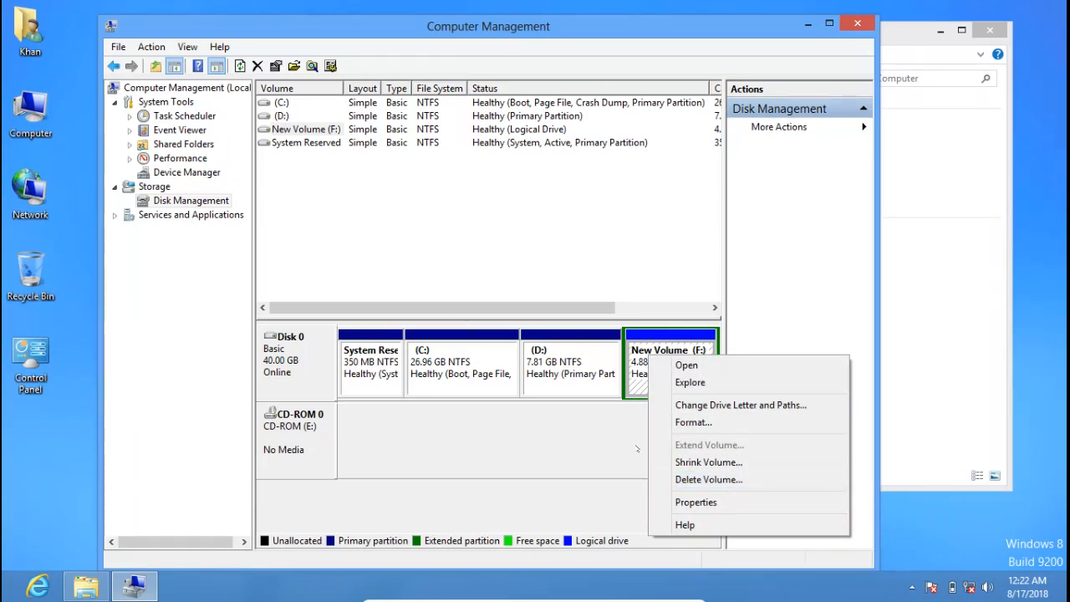
pyautogui.click(699, 479)
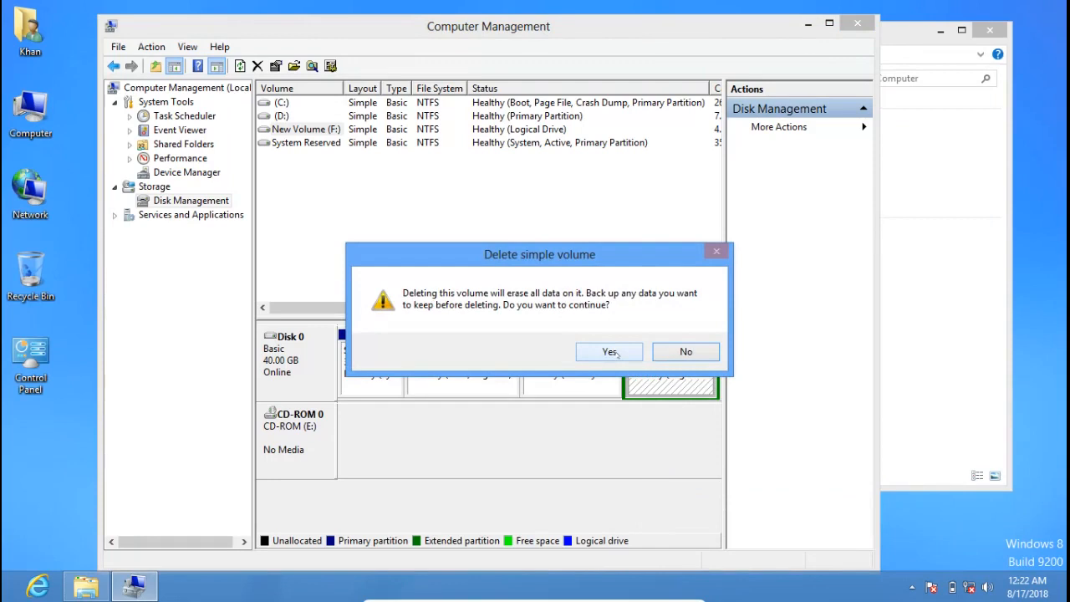
pyautogui.click(610, 352)
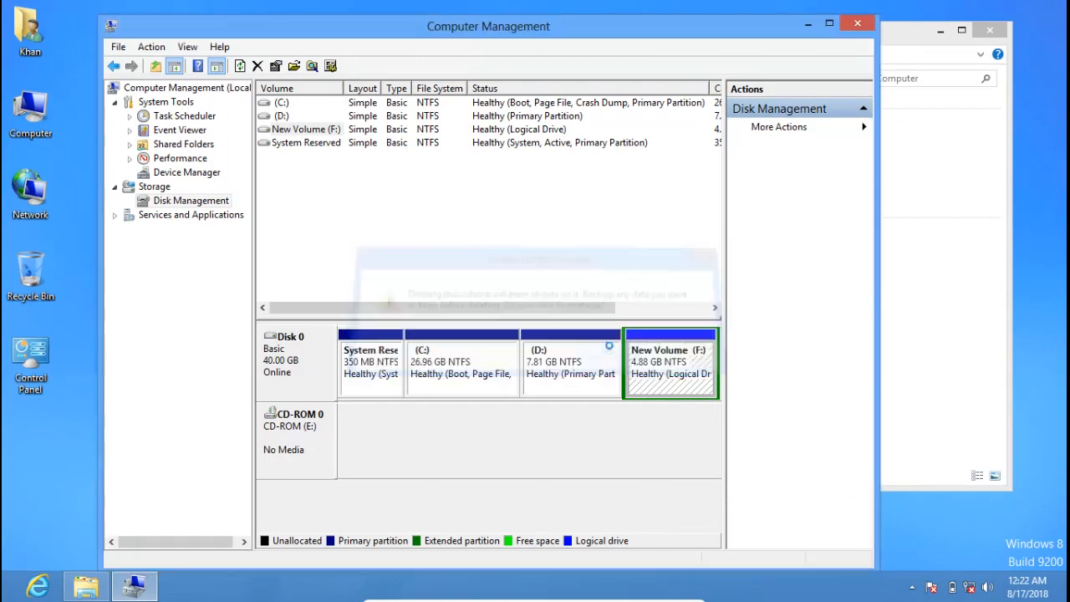
pyautogui.click(595, 369)
pyautogui.rightClick(595, 368)
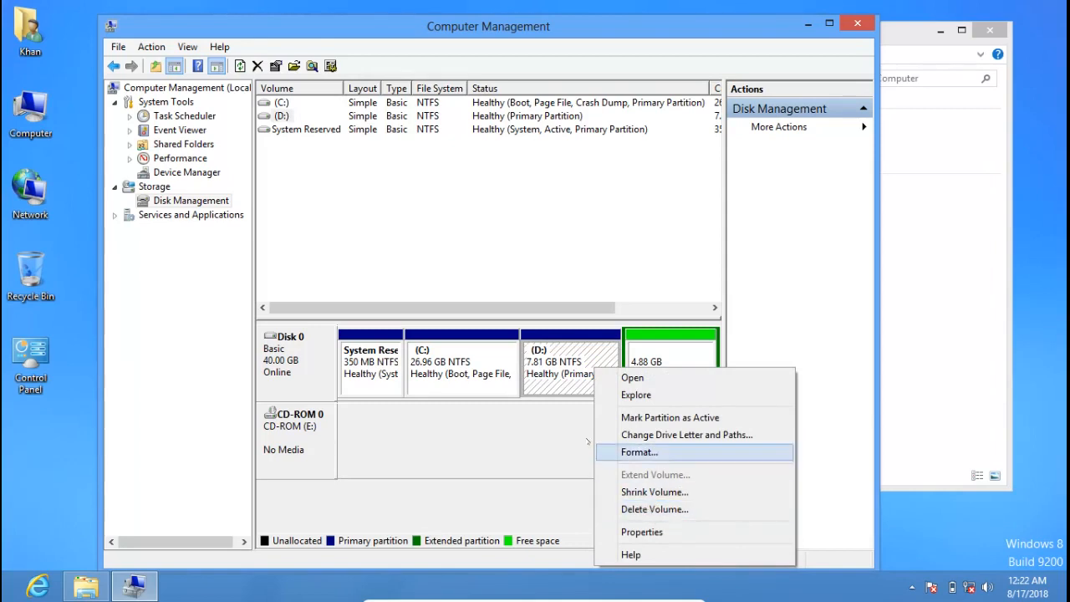
pyautogui.click(560, 416)
# Step: Delete the empty extended partition holding the free space next to D: on Disk 0
pyautogui.click(640, 376)
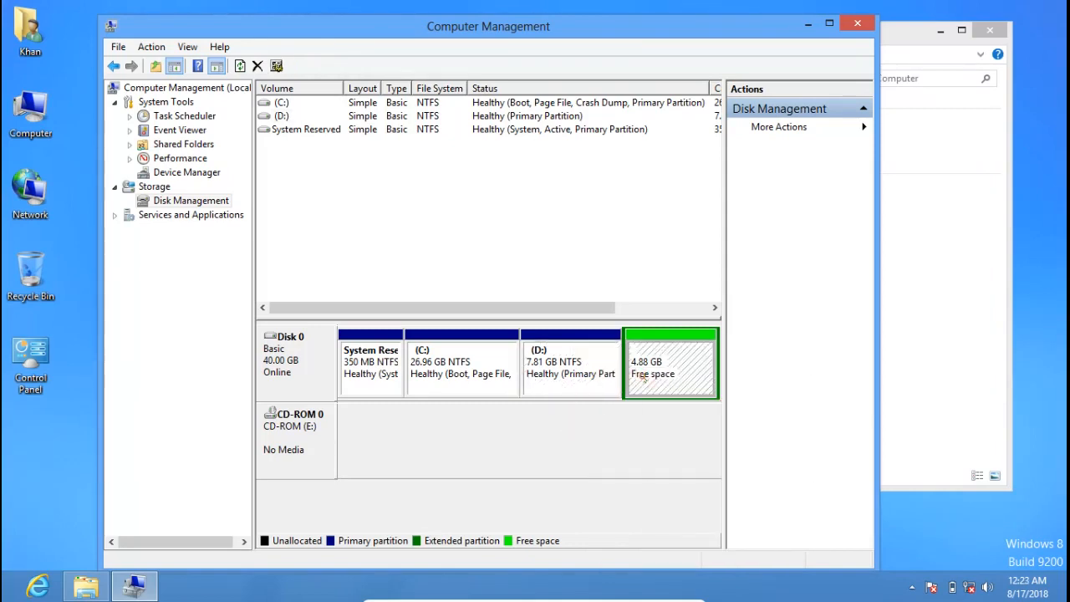
pyautogui.rightClick(642, 377)
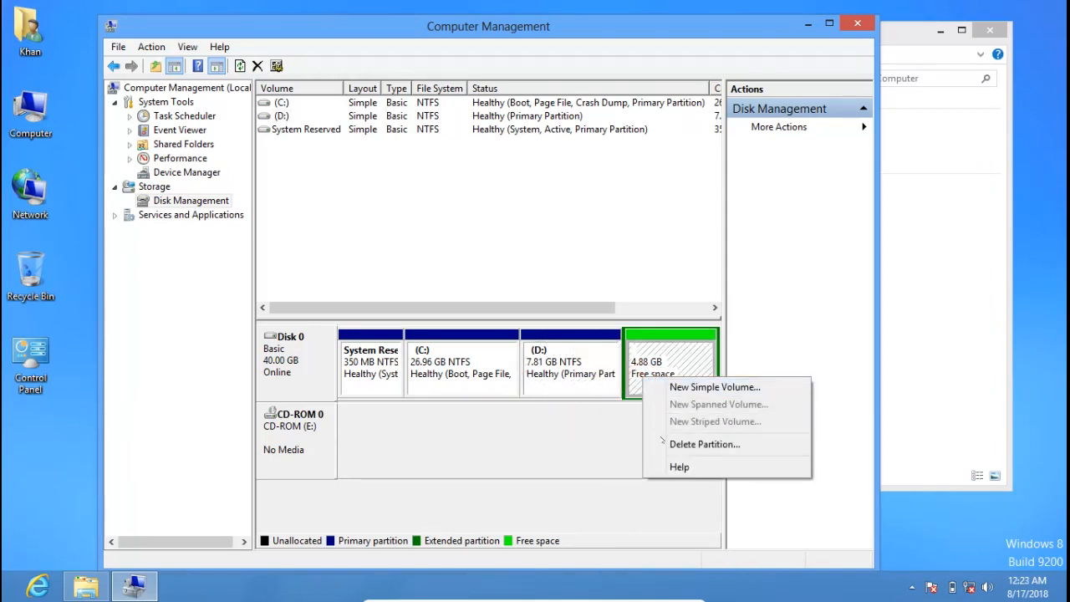
pyautogui.click(662, 441)
pyautogui.click(605, 352)
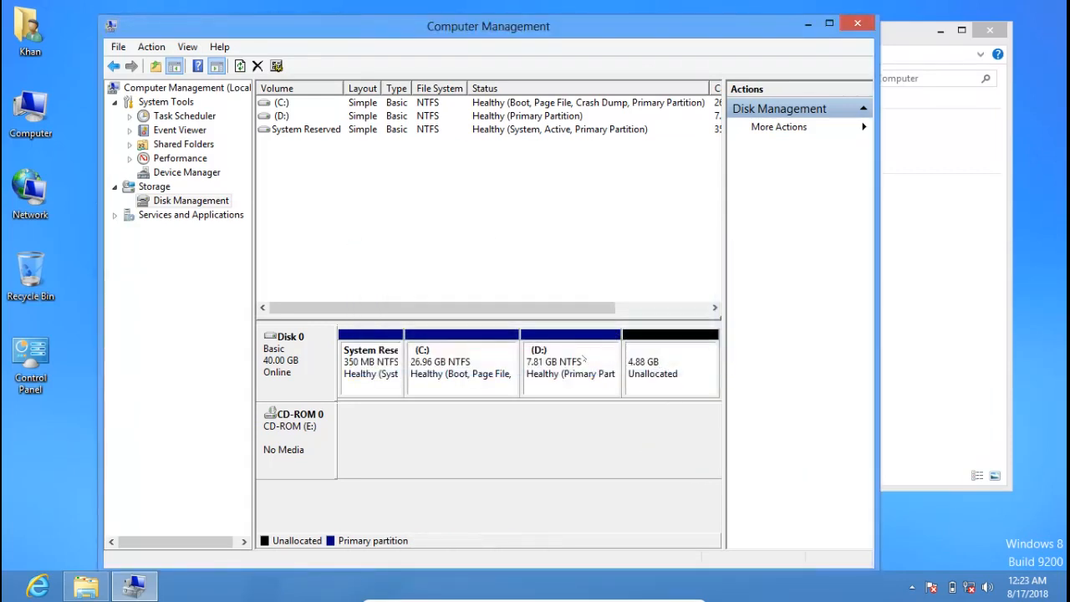
# Step: Extend volume D: by 5000 MB using the unallocated space on Disk 0
pyautogui.click(583, 358)
pyautogui.rightClick(581, 355)
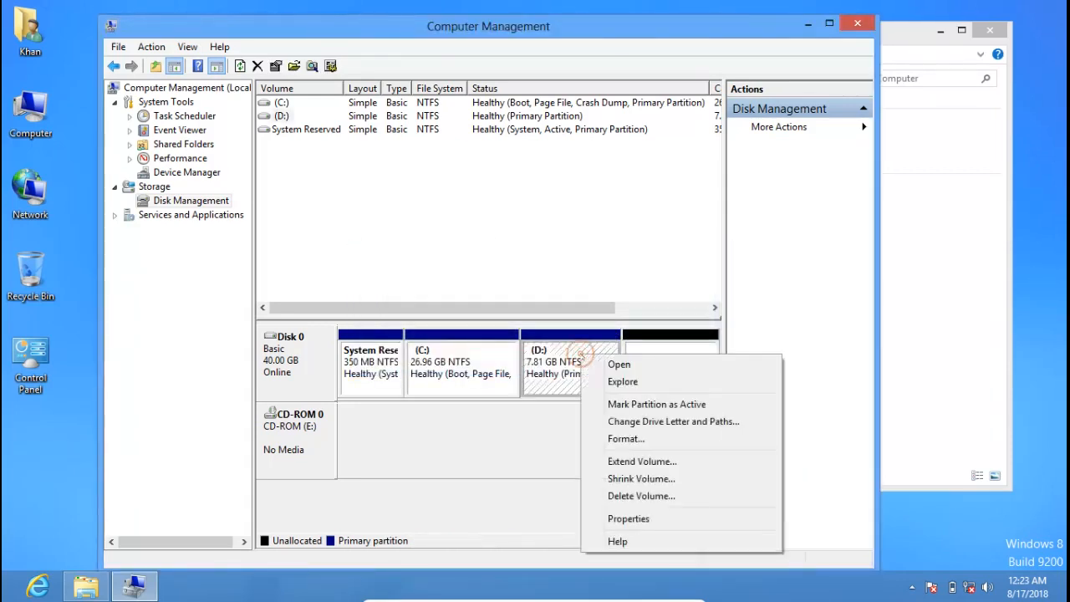
pyautogui.click(642, 461)
pyautogui.click(559, 396)
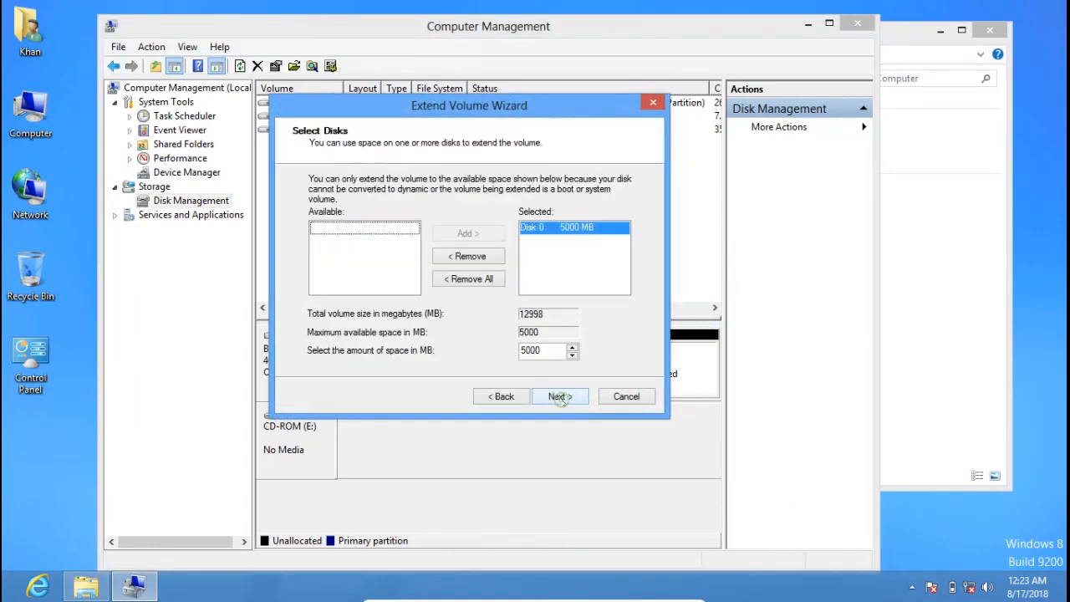
pyautogui.click(559, 397)
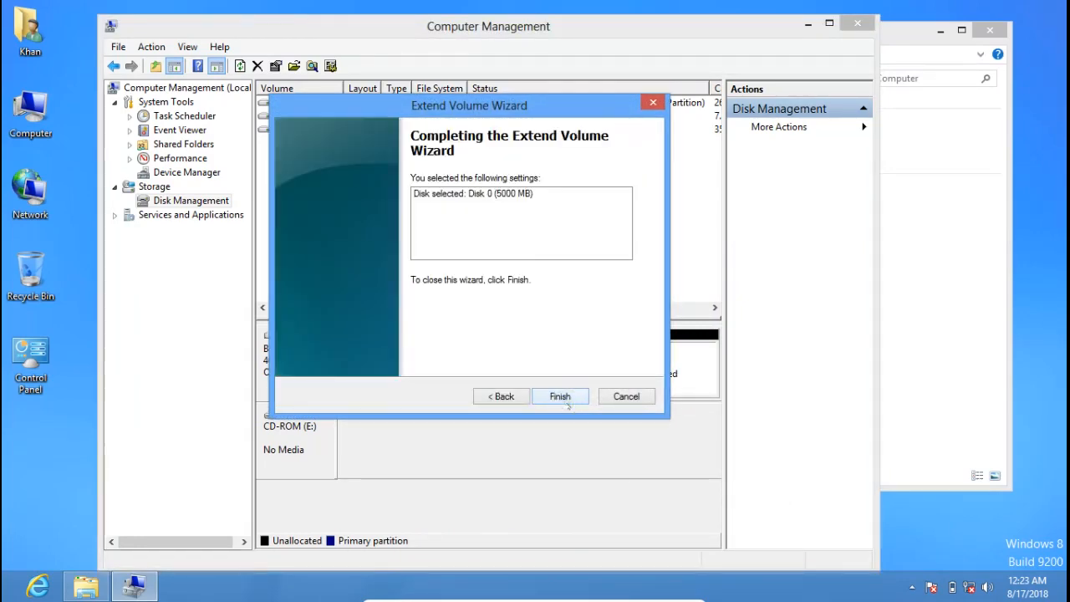
pyautogui.click(562, 397)
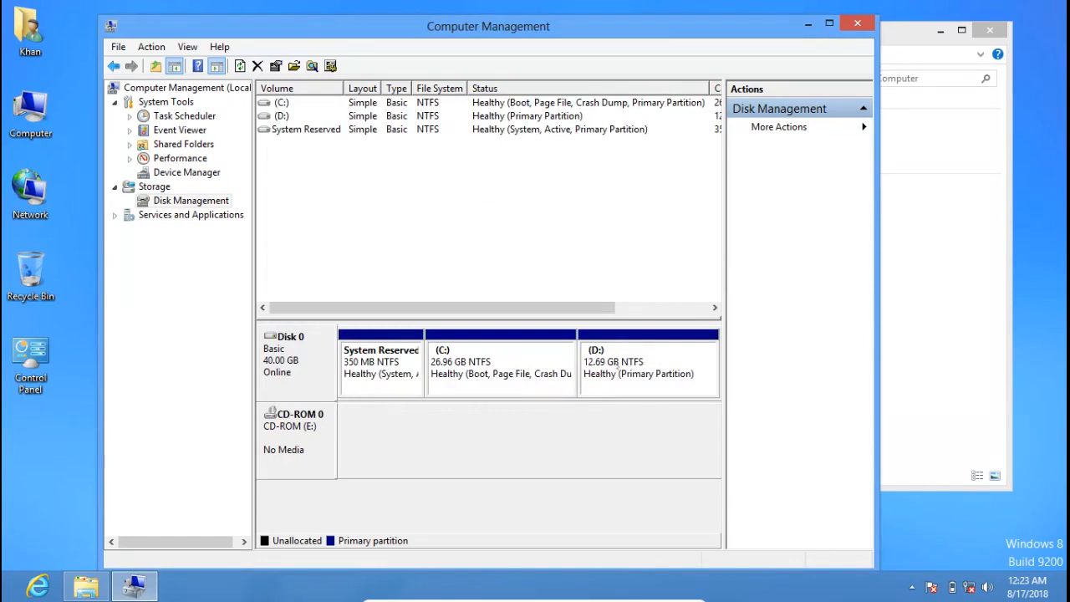
# Step: Close Computer Management and check the contents and size of Local Disk (D:) in File Explorer, including its New folder
pyautogui.click(854, 24)
pyautogui.doubleClick(761, 134)
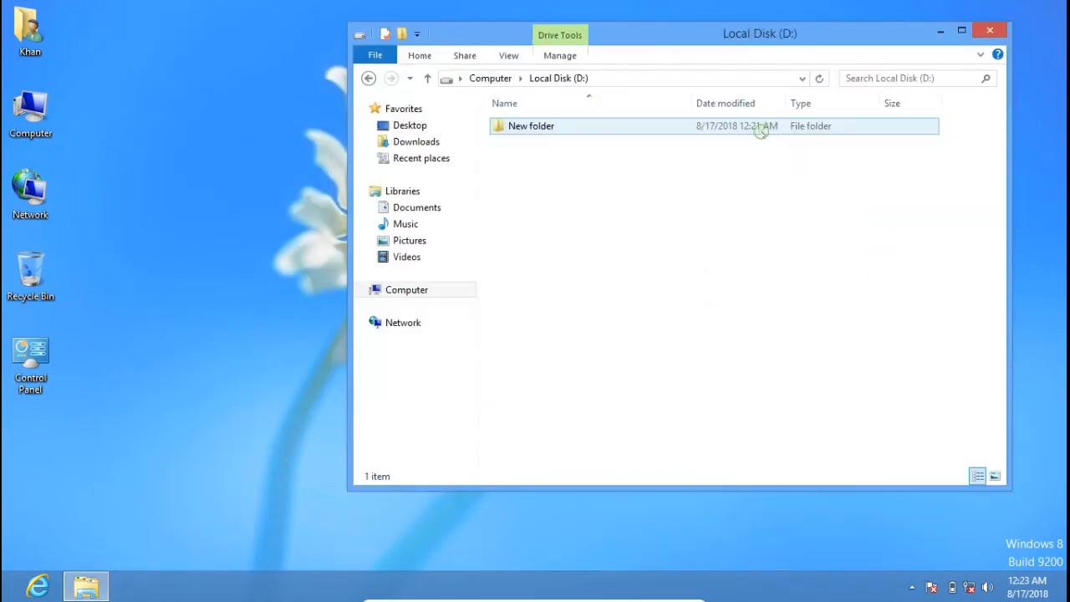
pyautogui.doubleClick(839, 126)
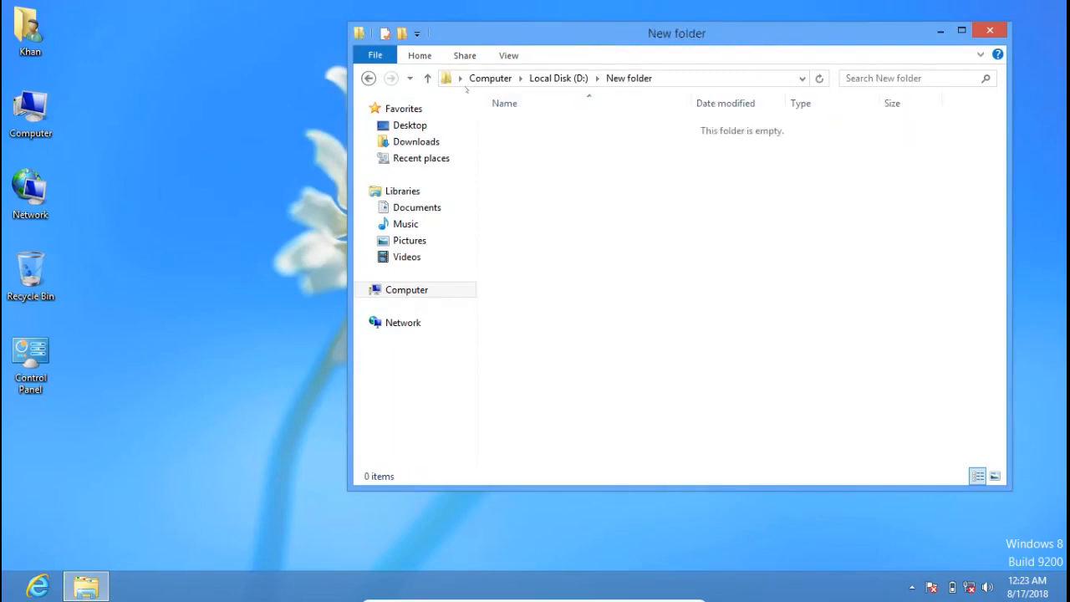
pyautogui.click(368, 78)
pyautogui.click(368, 78)
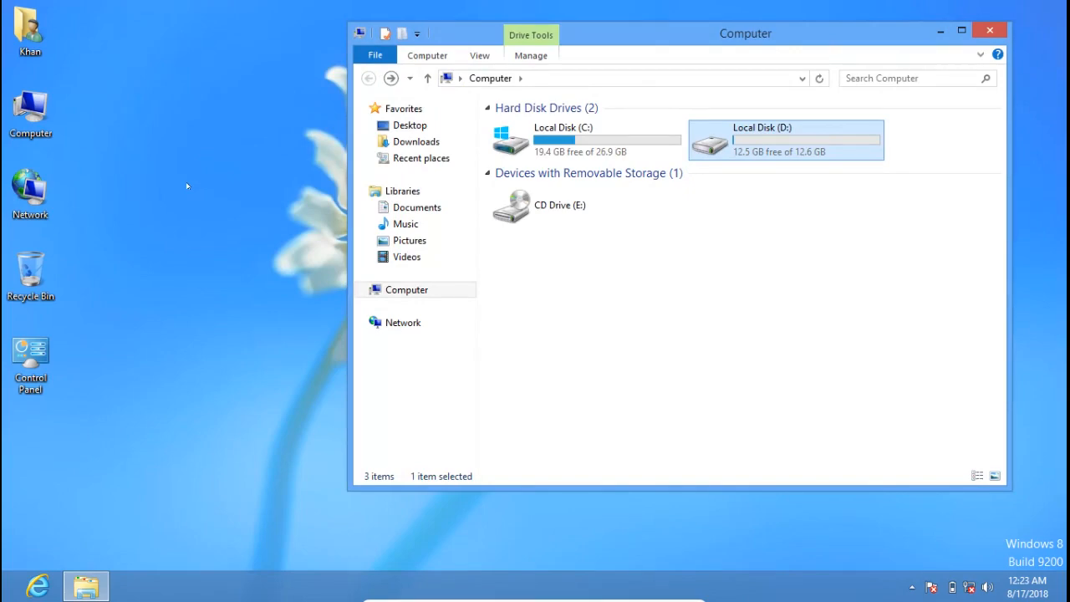
pyautogui.hotkey('ctrl', 'f')
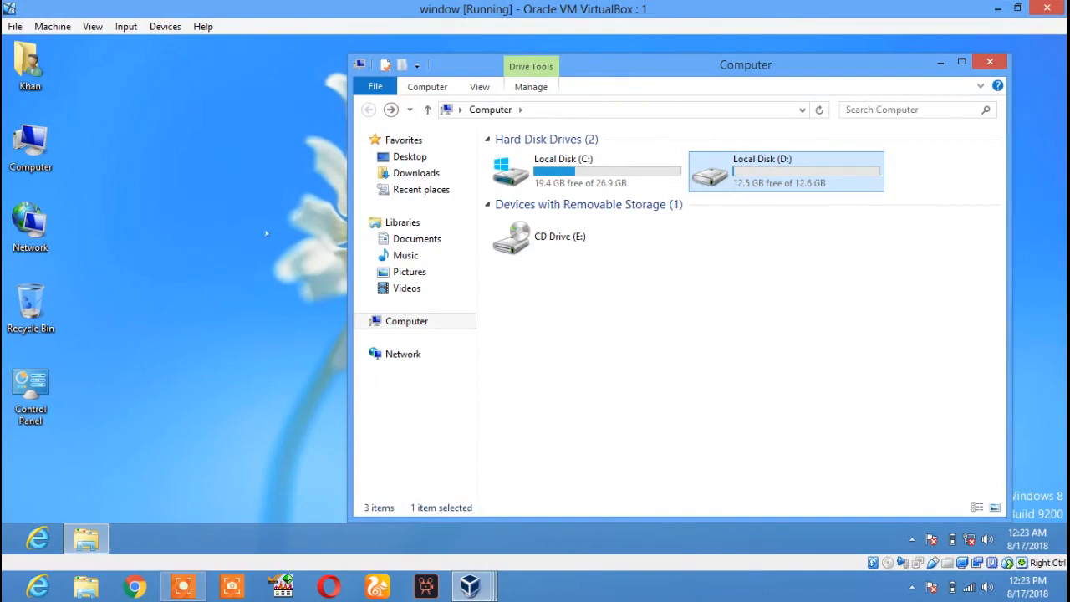
pyautogui.click(912, 588)
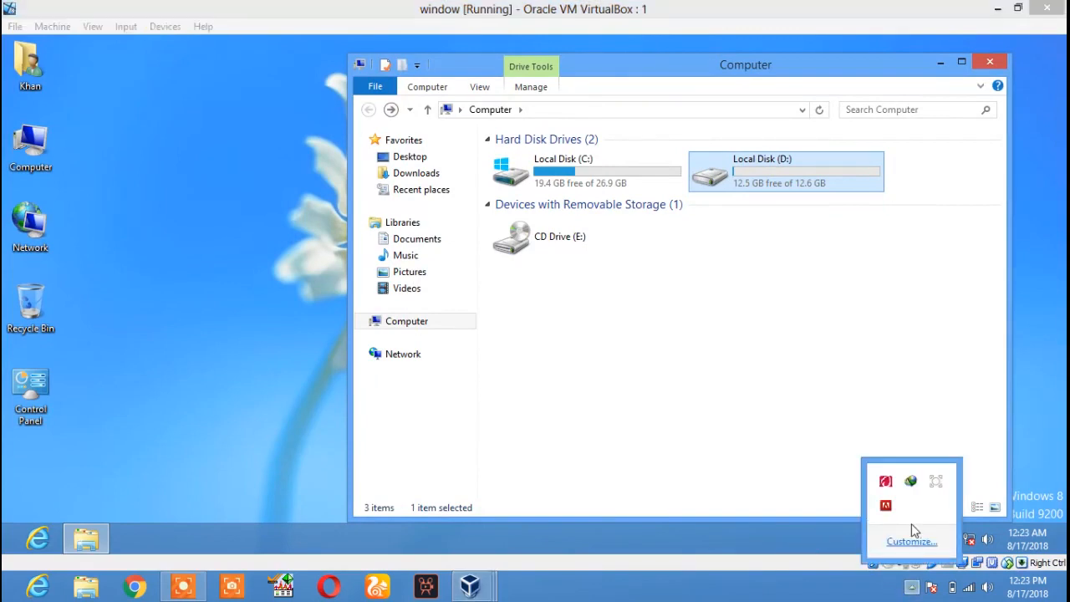
pyautogui.rightClick(937, 483)
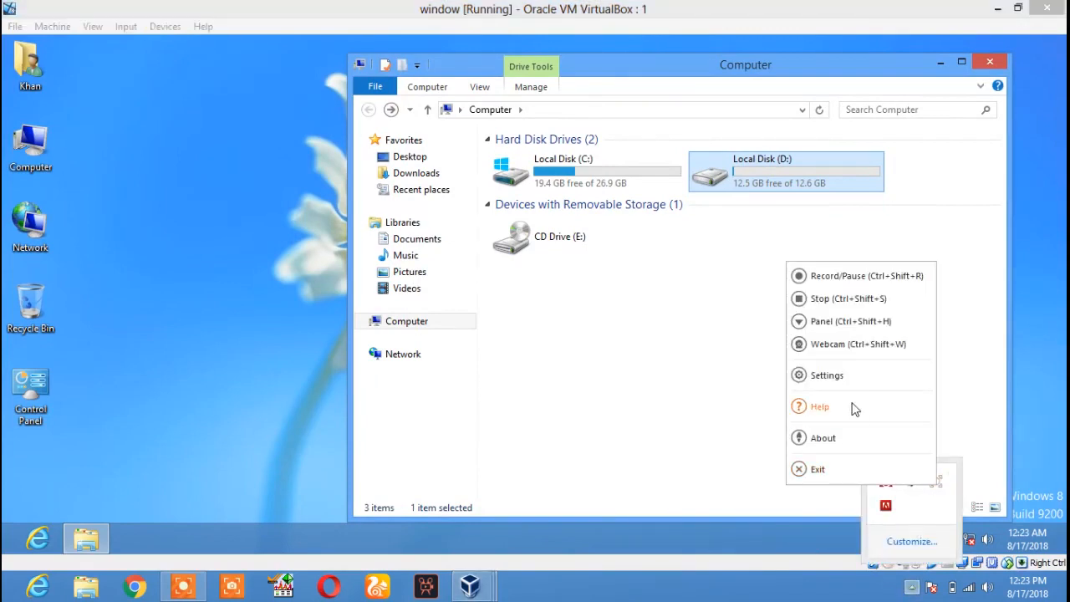